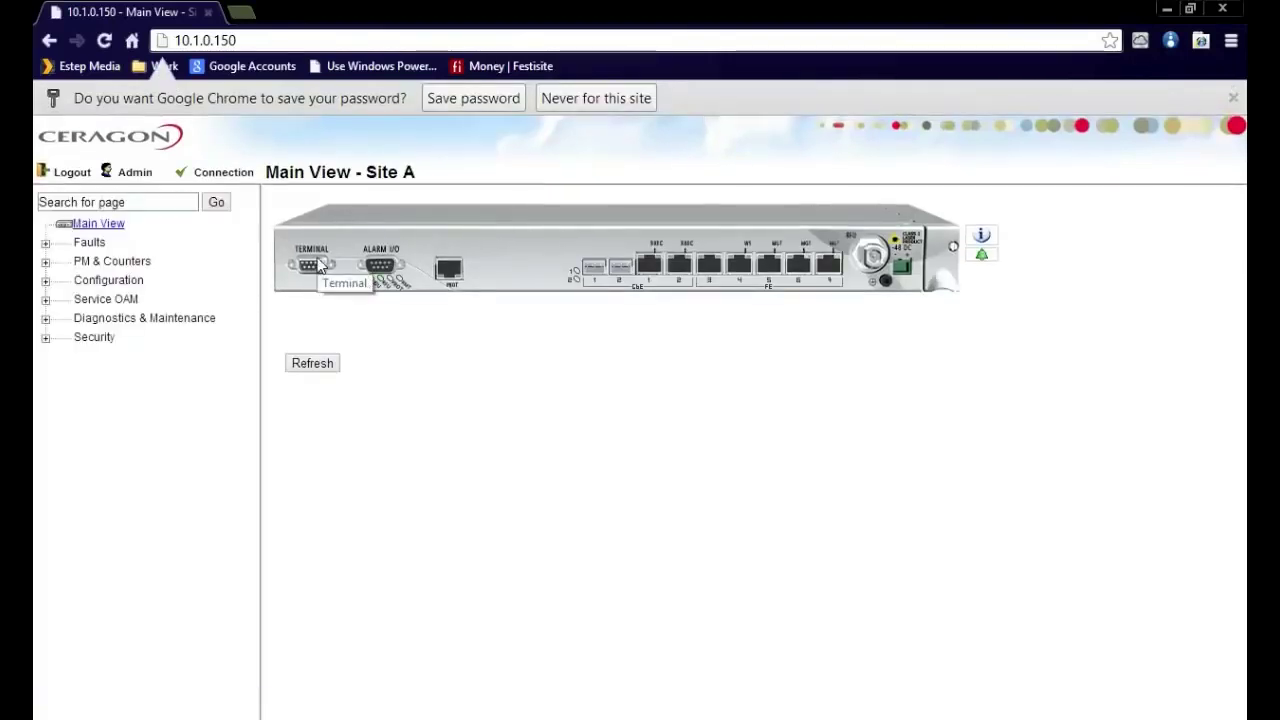
- Open Configuration > General > Unit Parameters, check the measurement system choices, and scroll the form
left_click(320, 265)
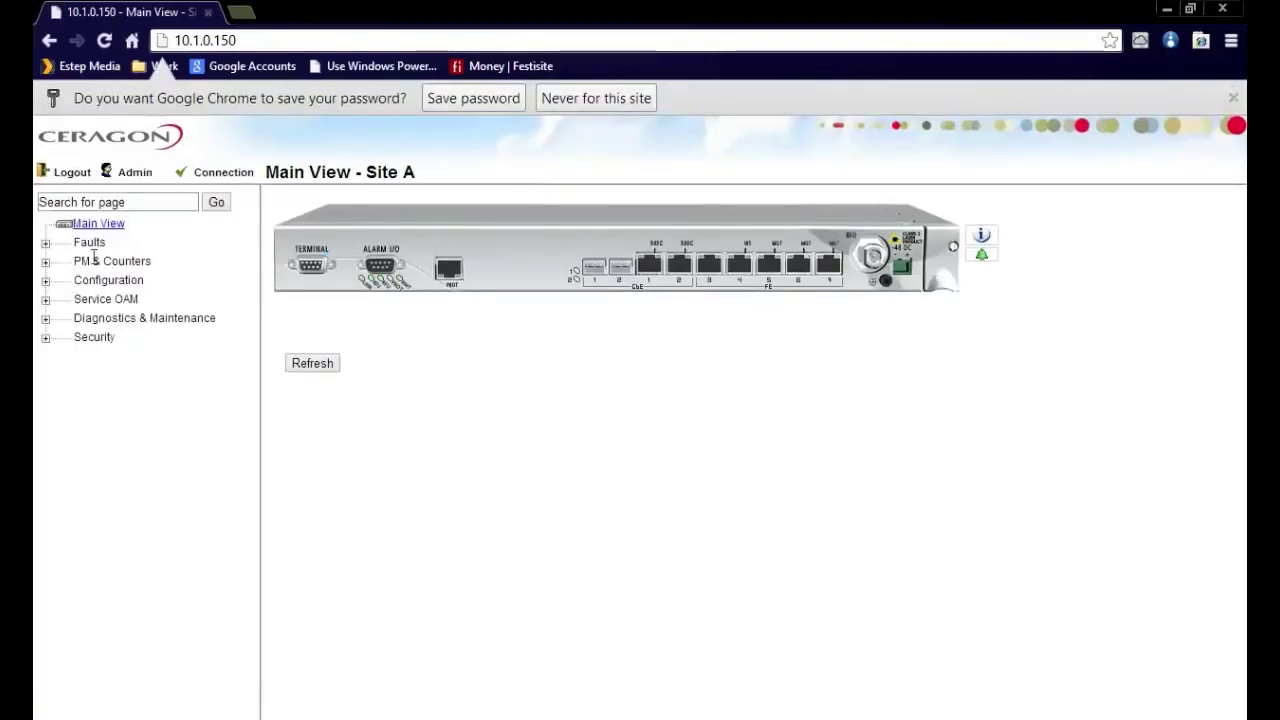
left_click(45, 283)
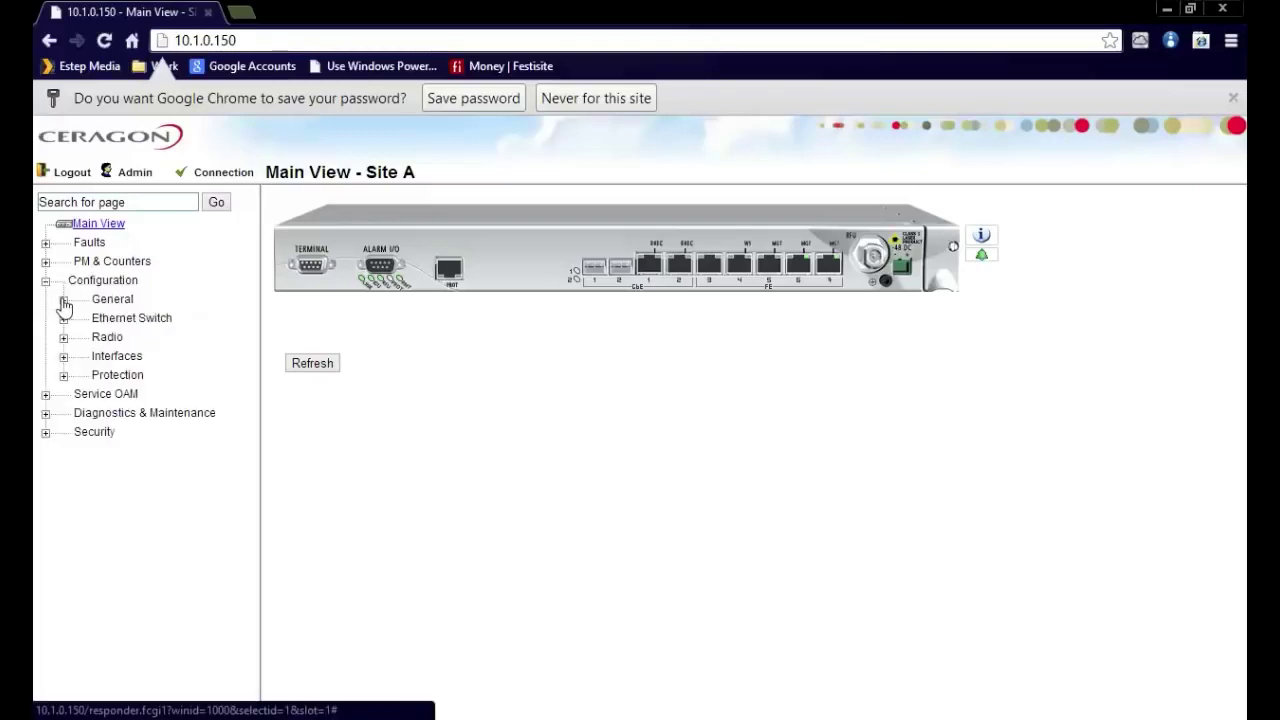
left_click(63, 302)
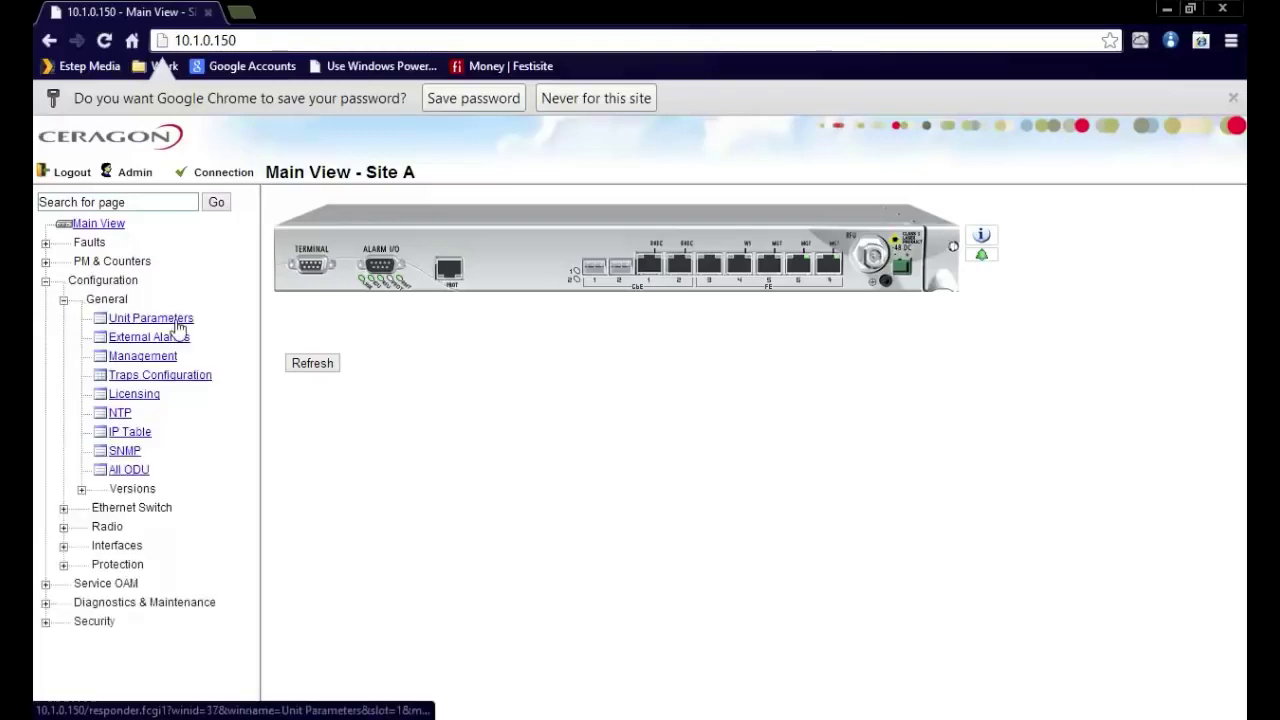
left_click(176, 321)
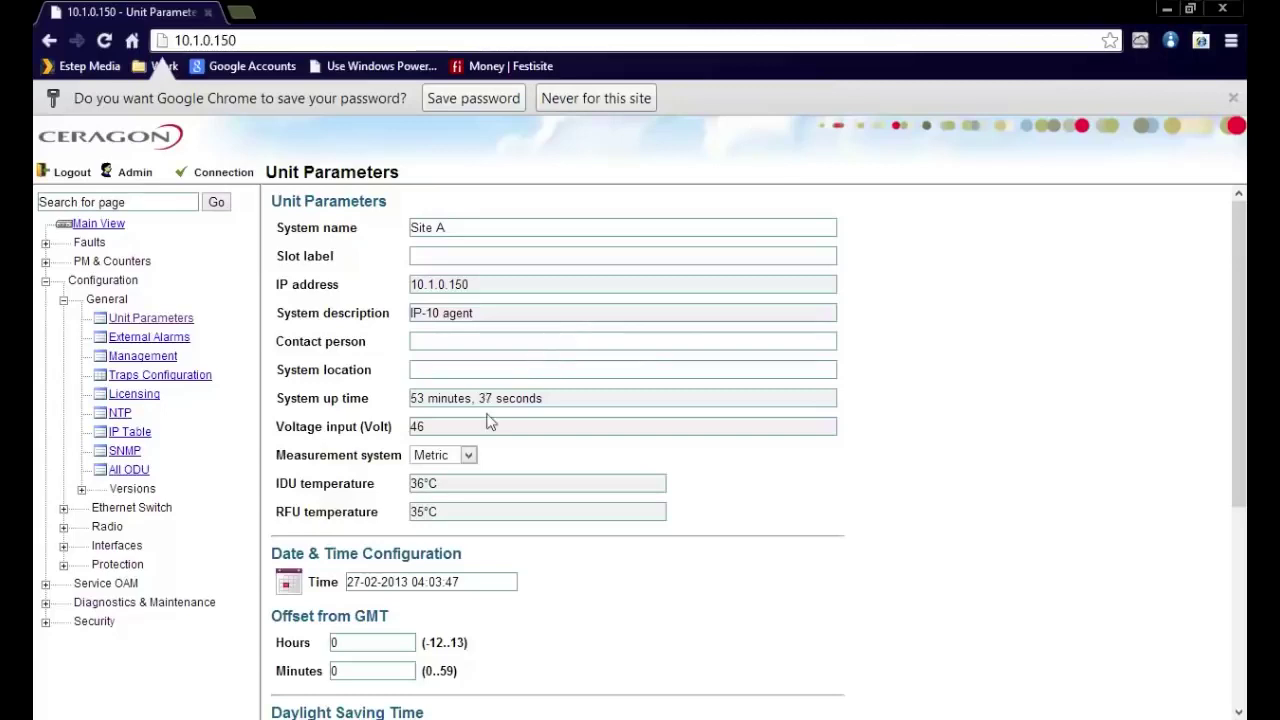
left_click(445, 460)
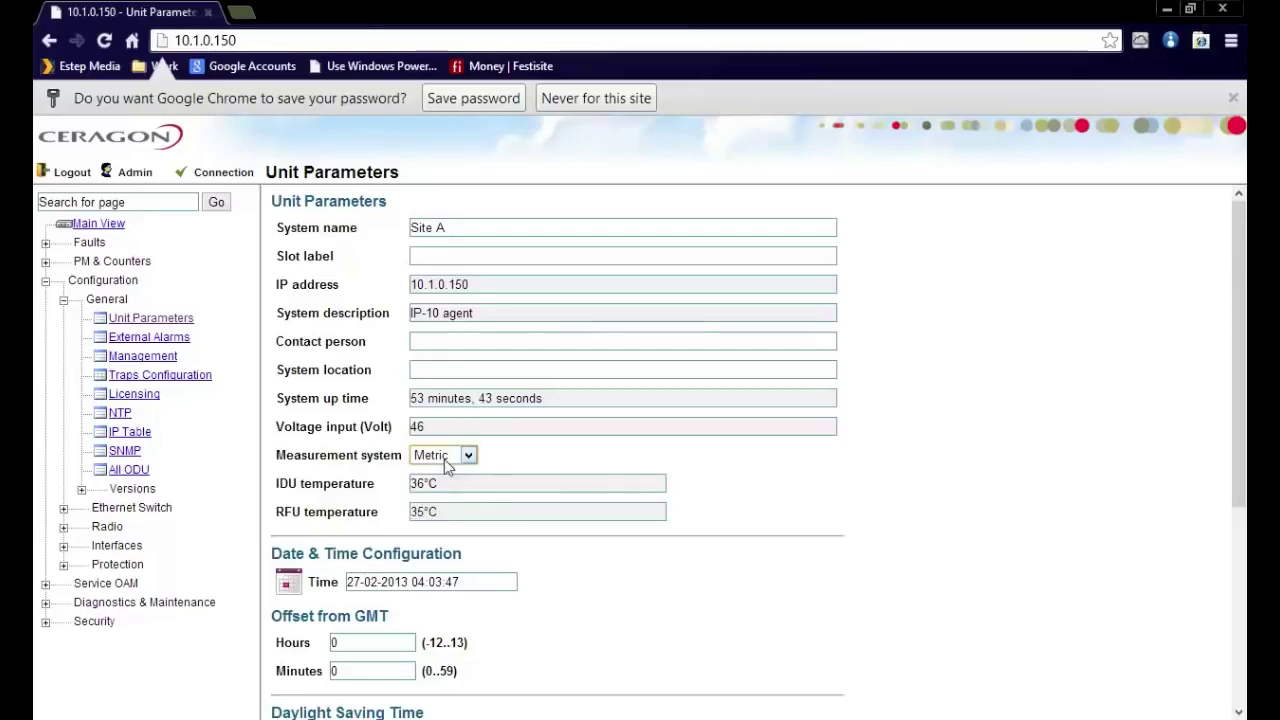
scroll(655, 528, "down", 2)
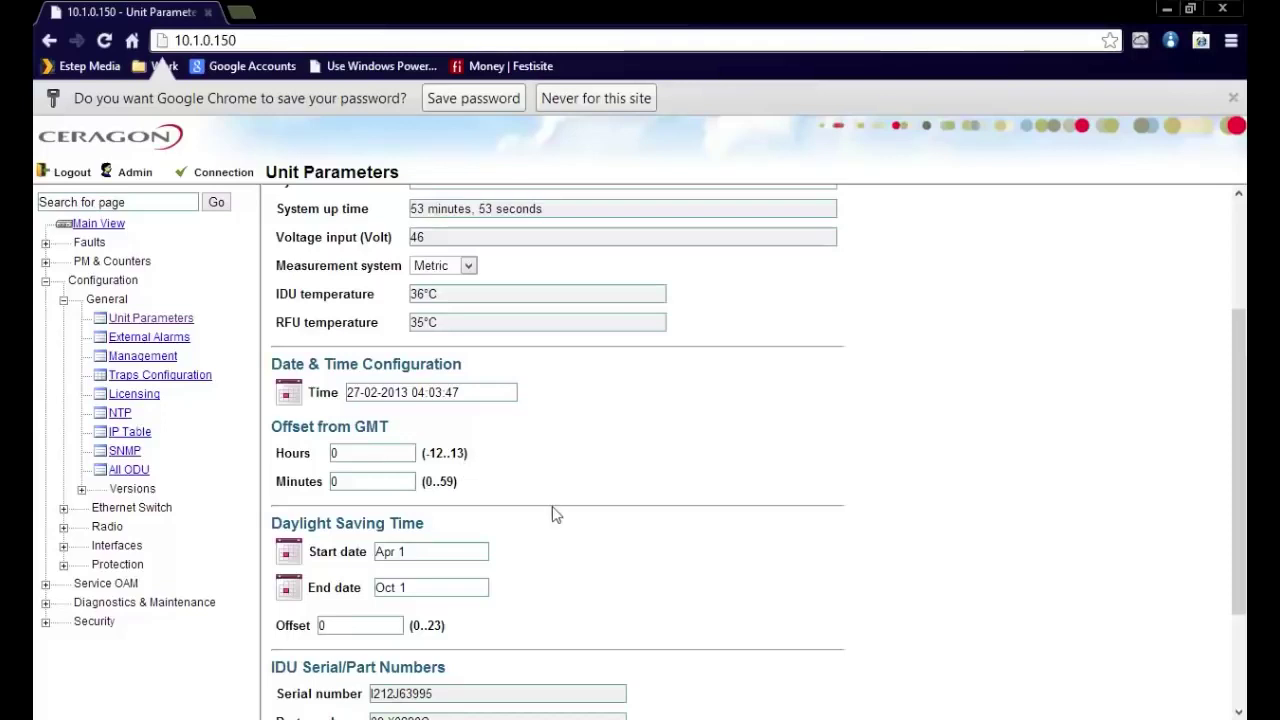
scroll(552, 515, "down", 3)
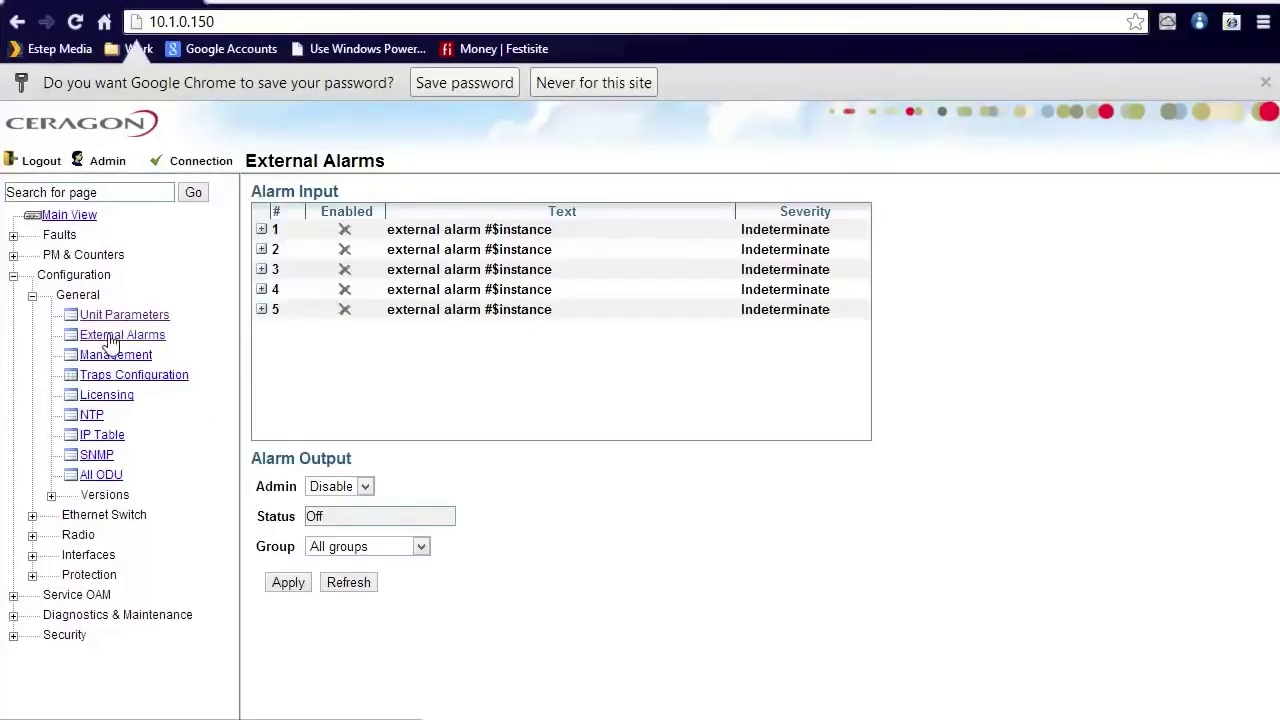
- On External Alarms, inspect alarm input 1's Admin (Disable) and Severity (Indeterminate) options
left_click(111, 337)
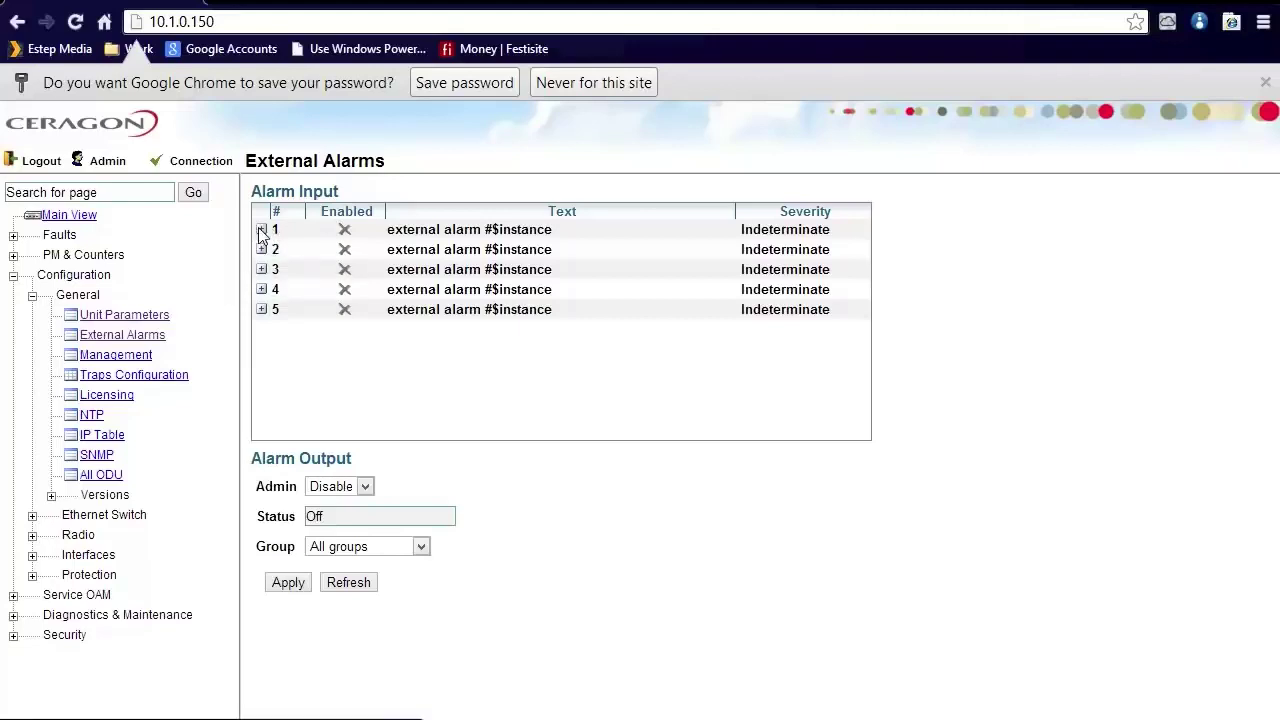
left_click(261, 229)
left_click(392, 257)
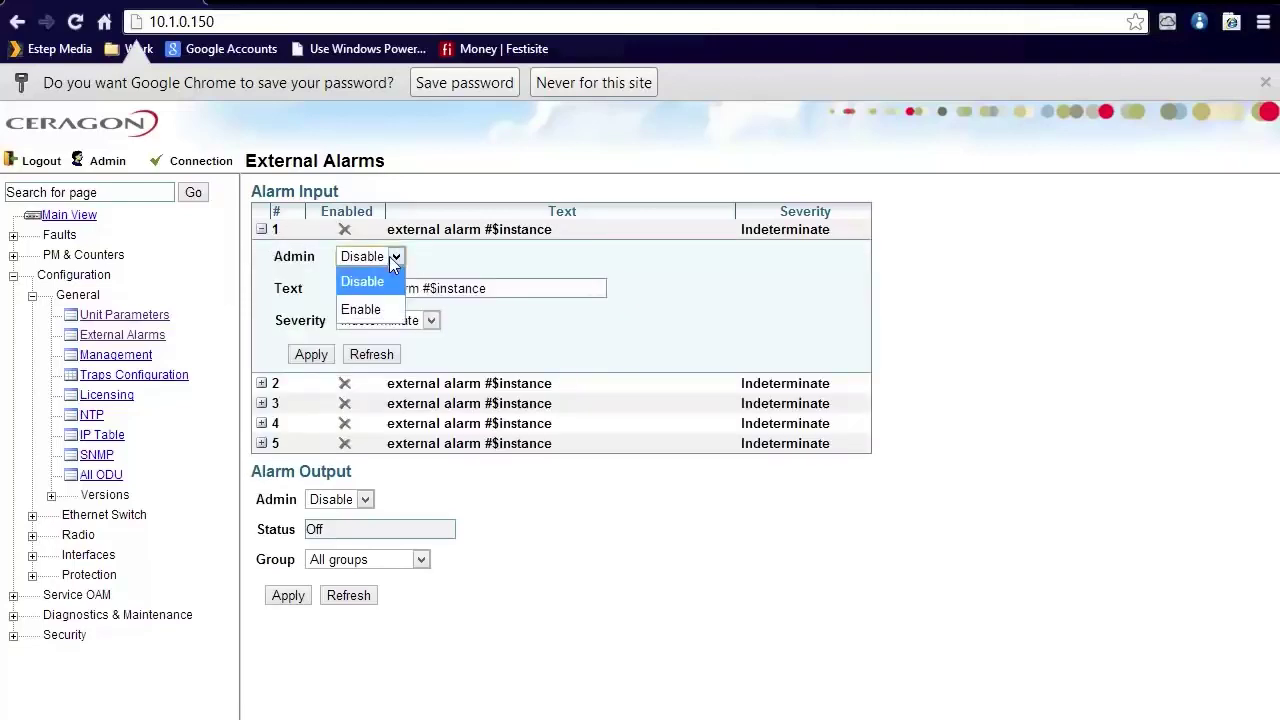
left_click(392, 257)
left_click_drag(492, 288, 186, 278)
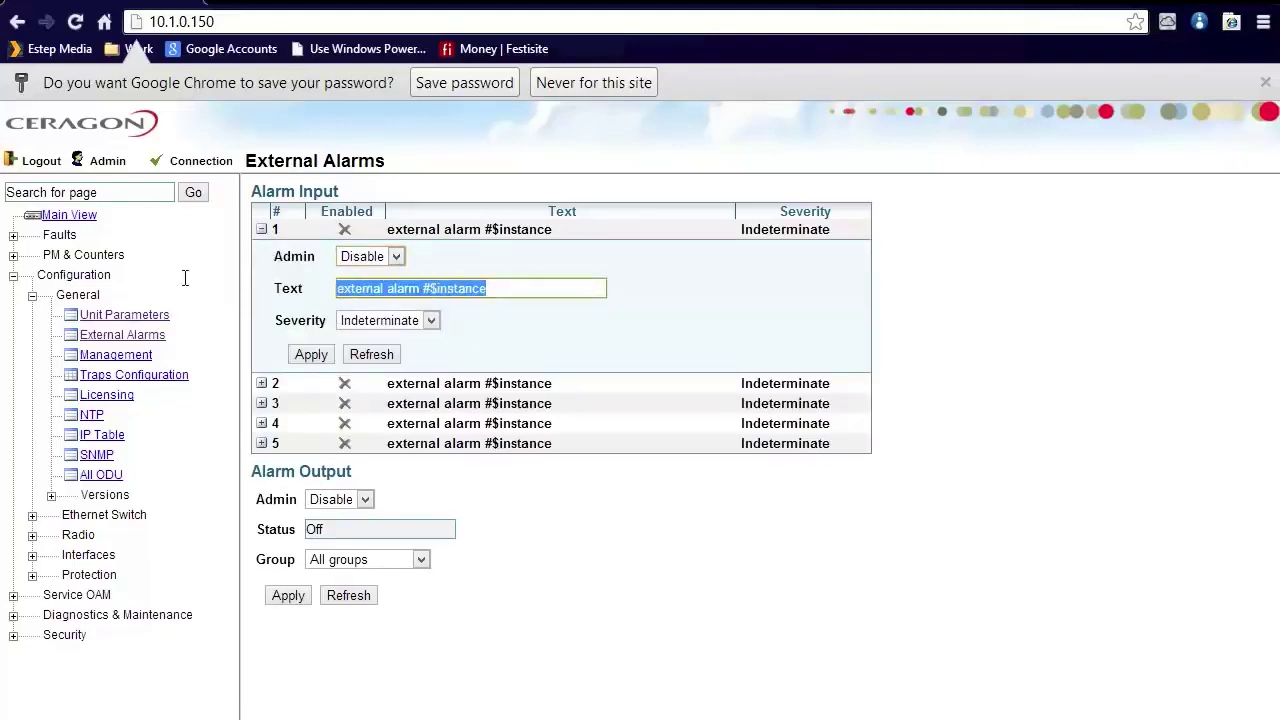
left_click(375, 320)
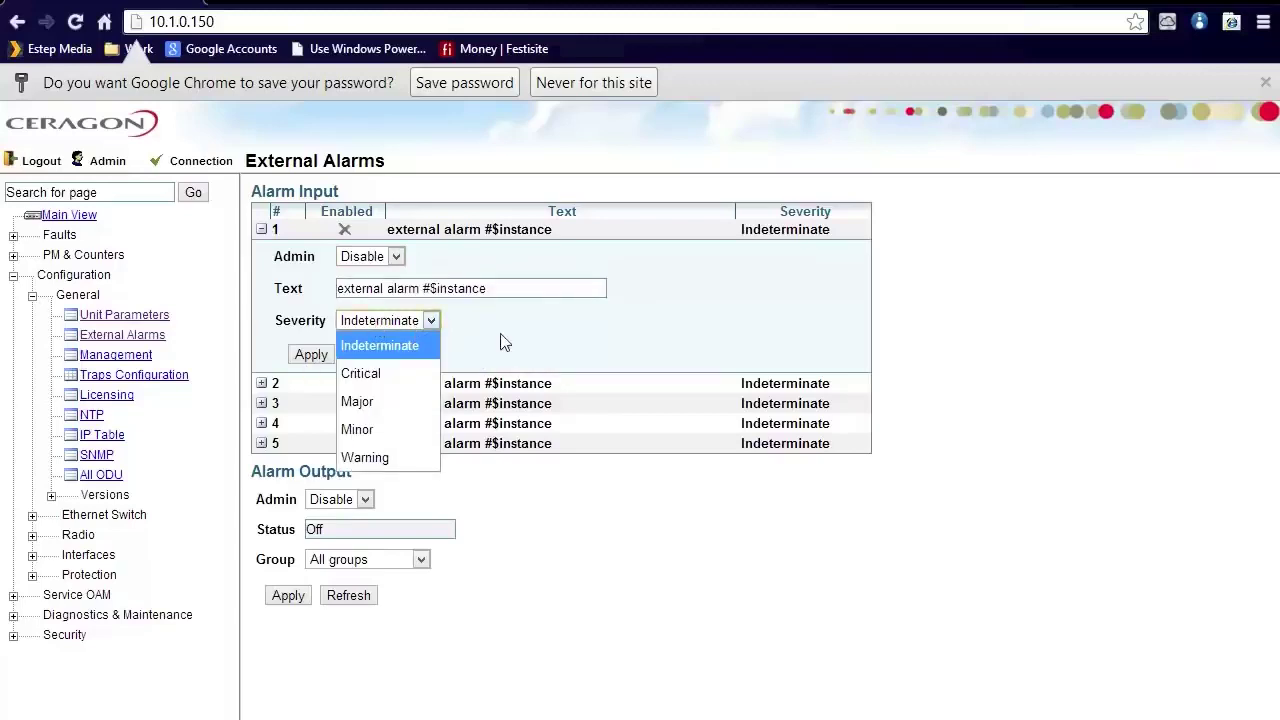
left_click(580, 336)
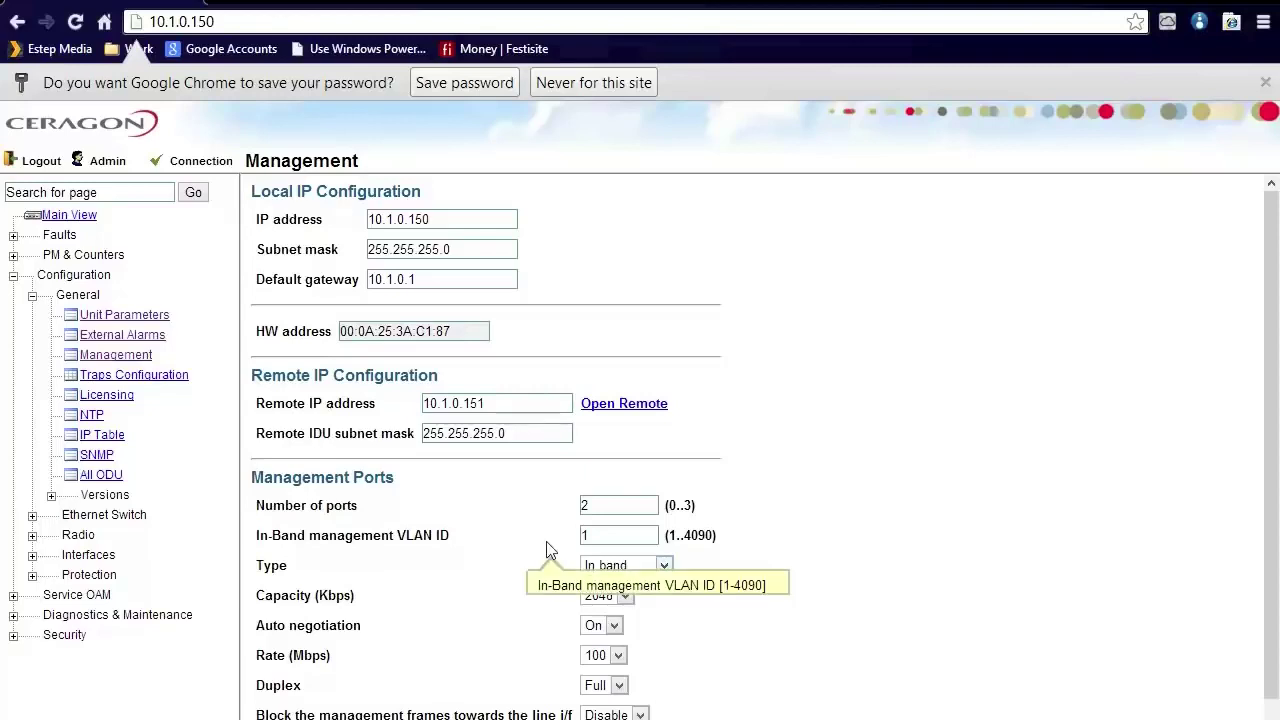
- Go to Traps Configuration in the General tree
left_click(128, 377)
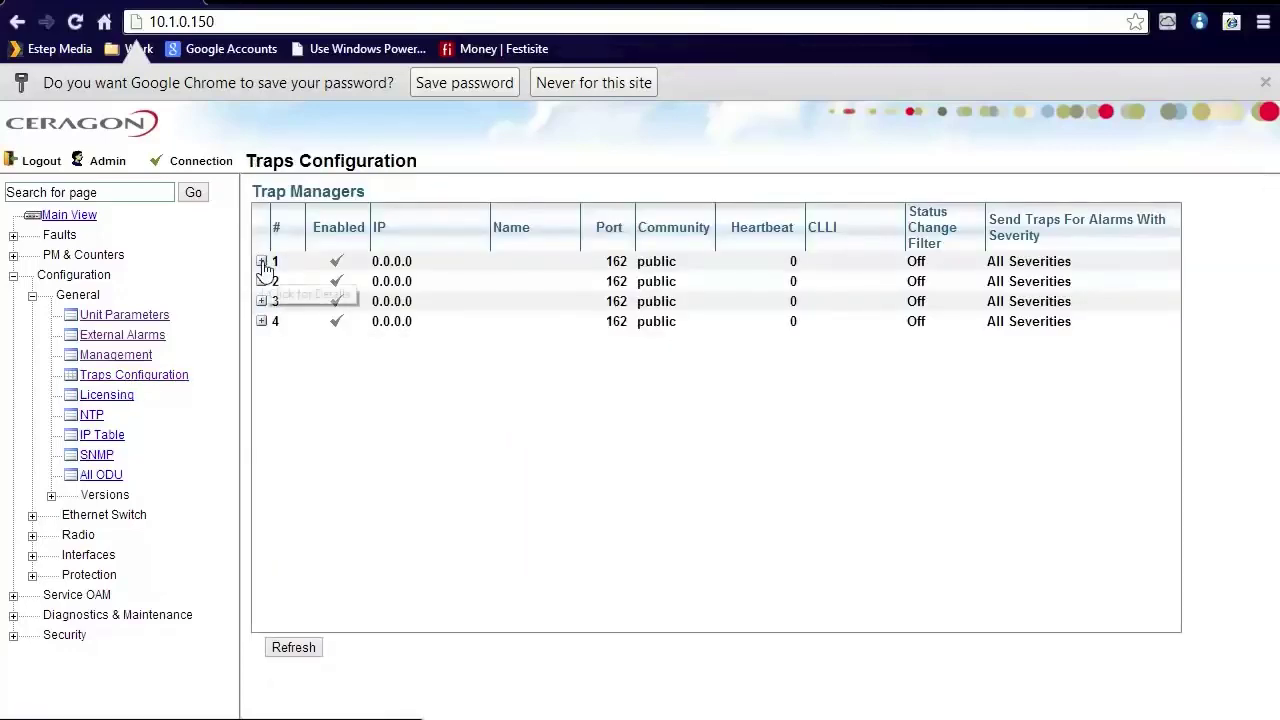
- Expand trap manager 1's settings, then go to the Licensing page
left_click(261, 261)
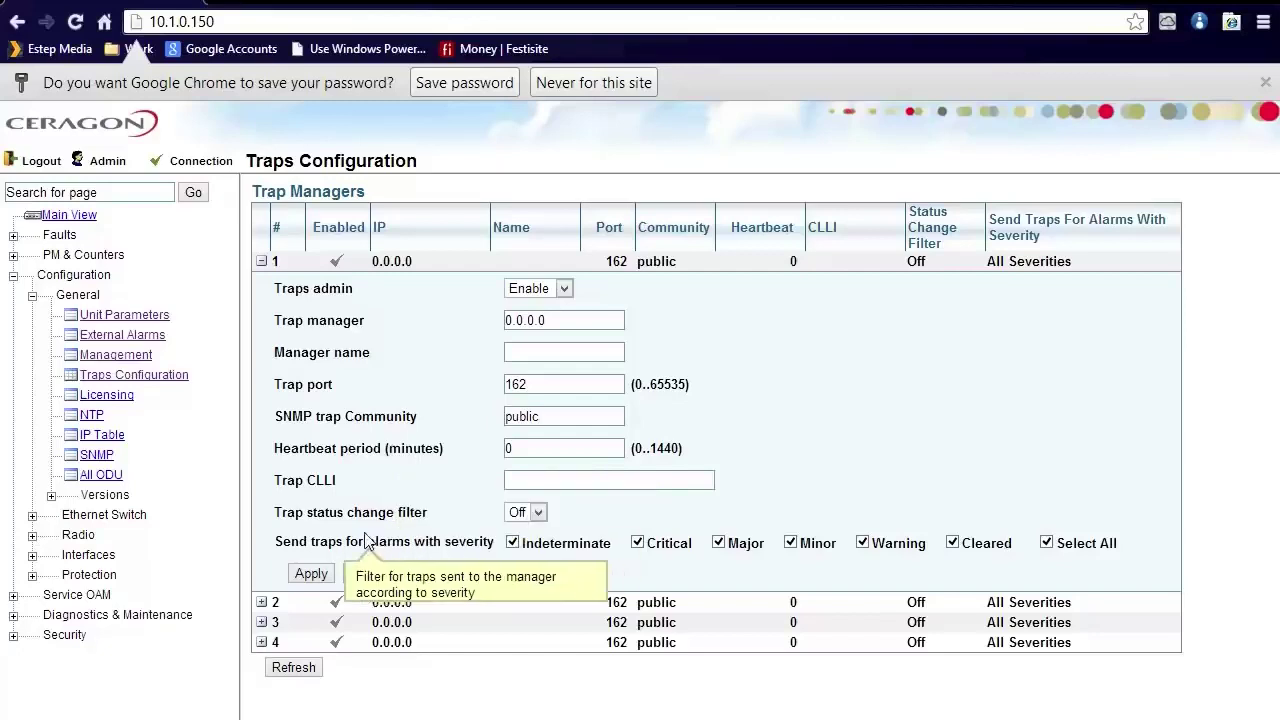
left_click(110, 396)
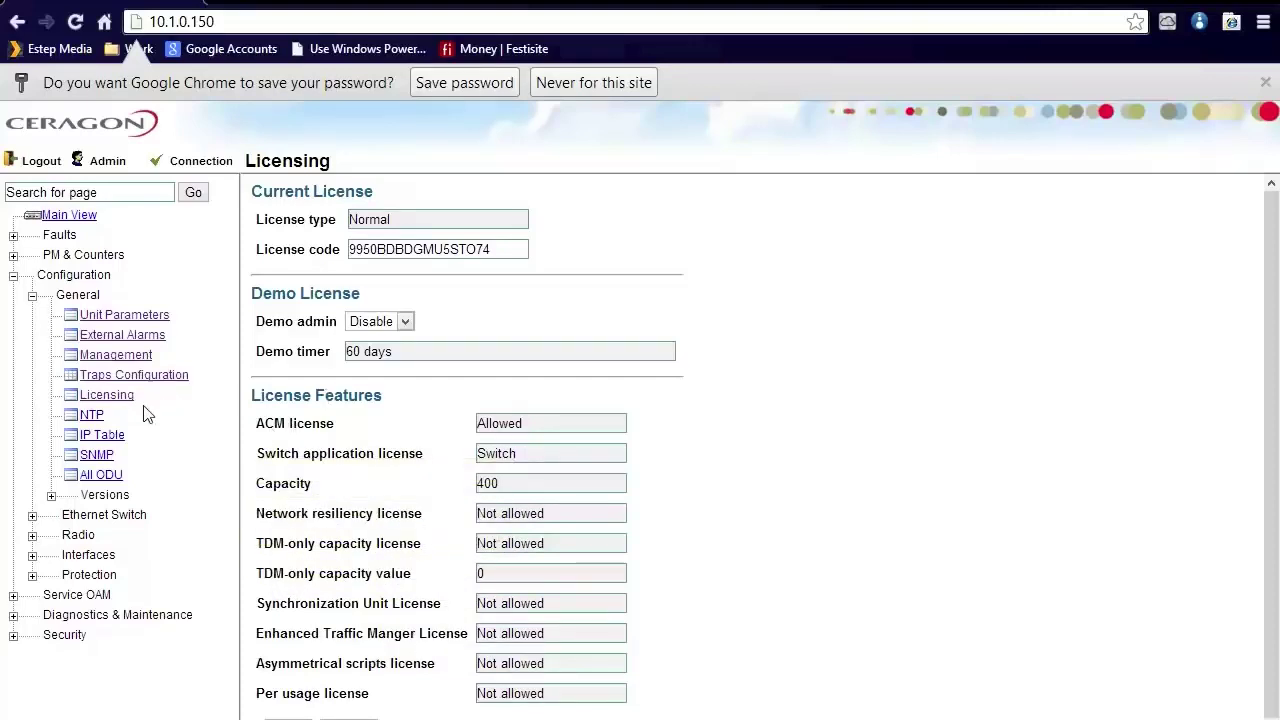
- Browse the NTP, IP Table and SNMP pages, then expand the Versions node
left_click(90, 416)
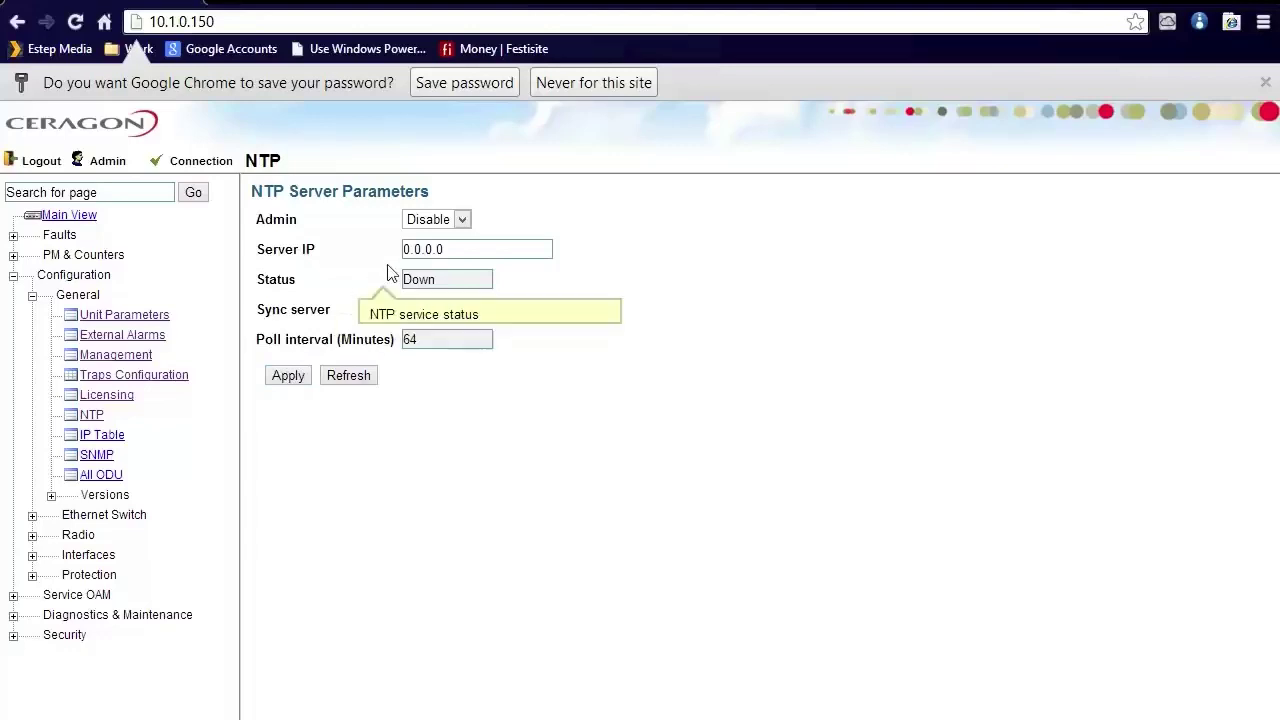
double_click(459, 252)
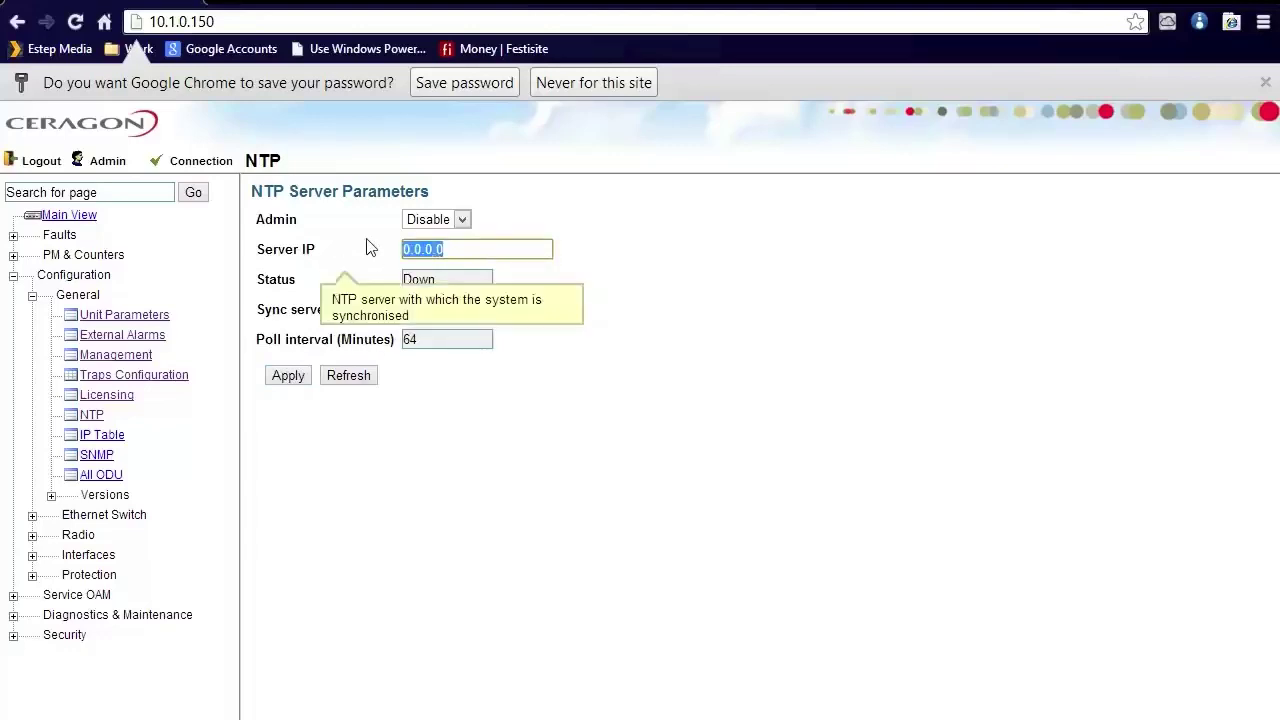
left_click(102, 435)
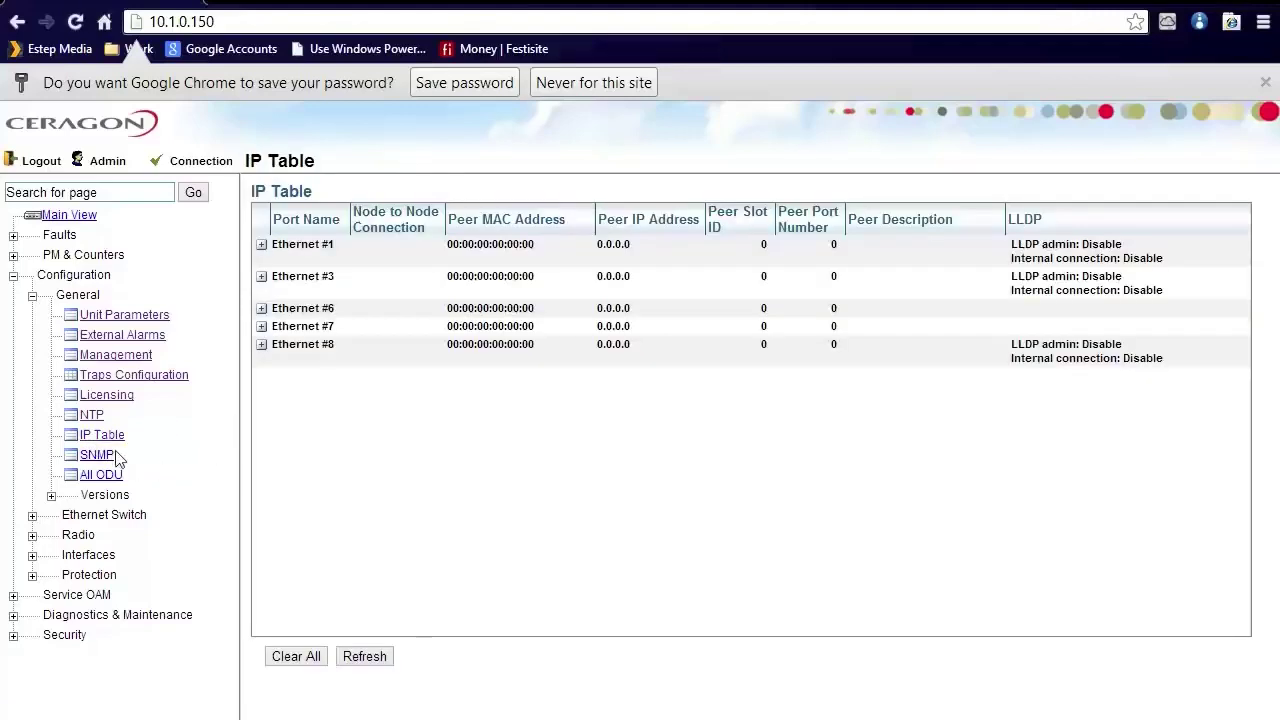
left_click(97, 456)
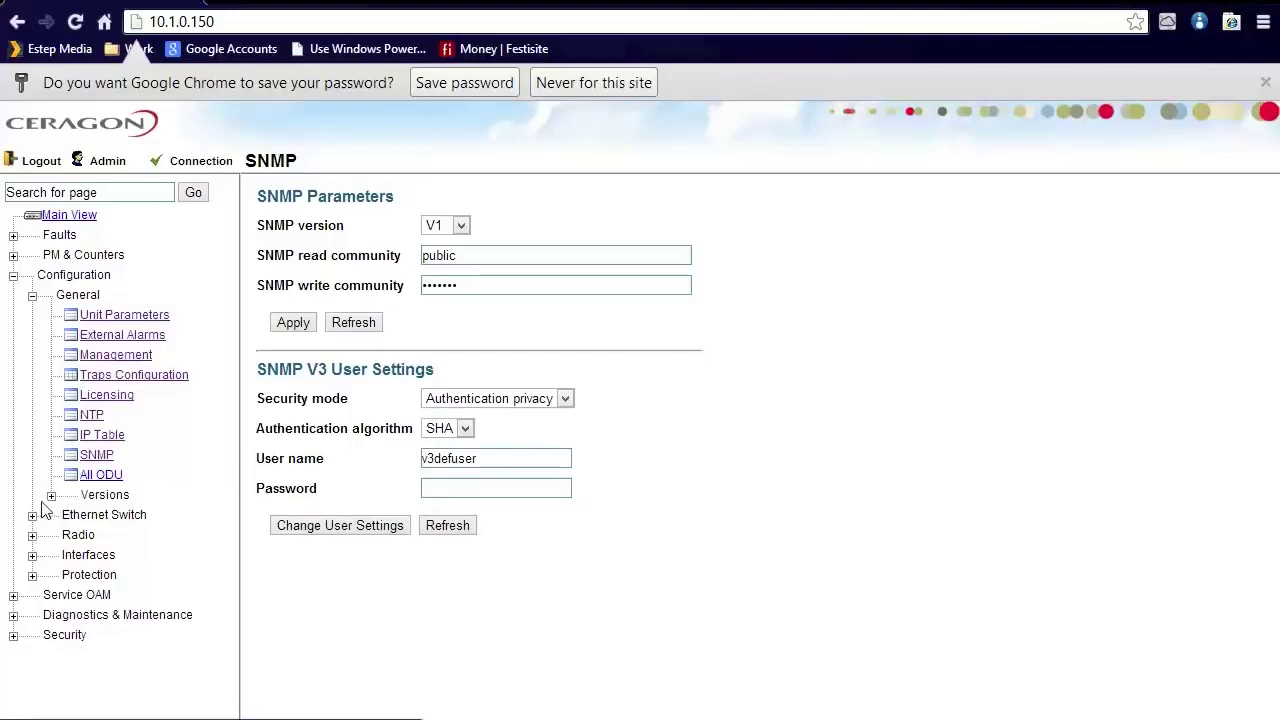
left_click(51, 495)
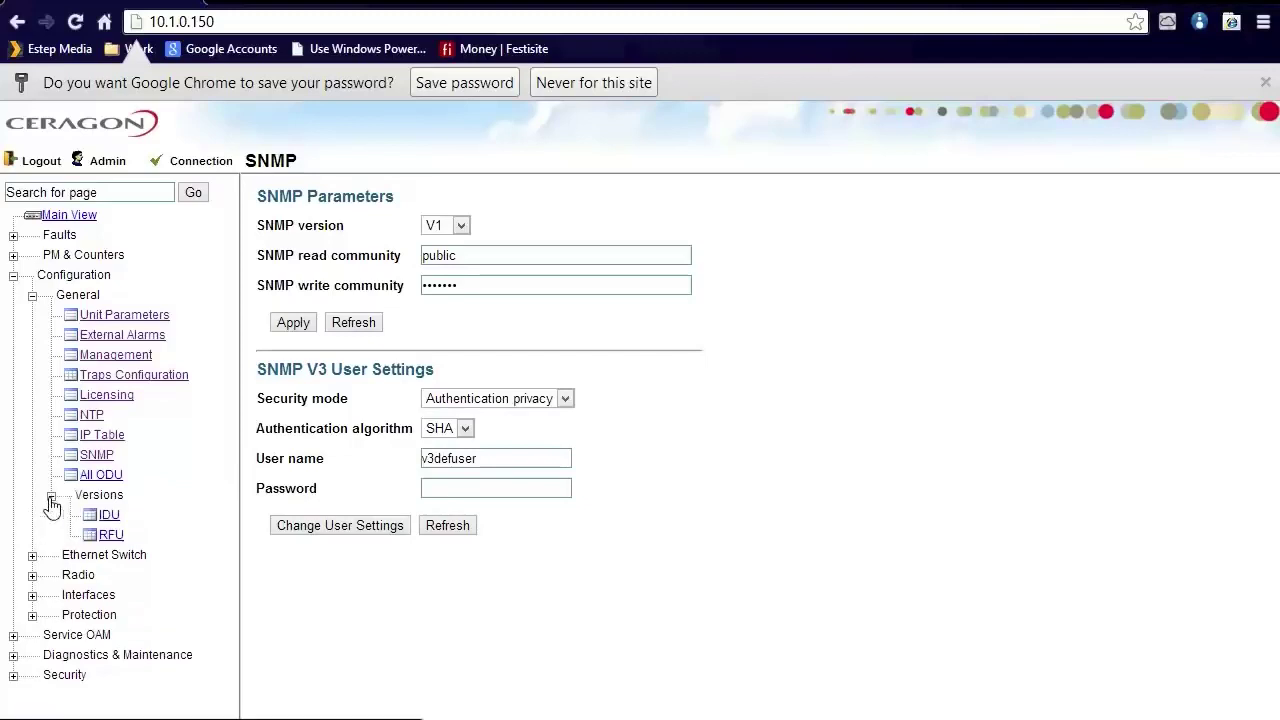
- Review the IDU software versions, including the aidu running version, then view RFU versions
left_click(109, 516)
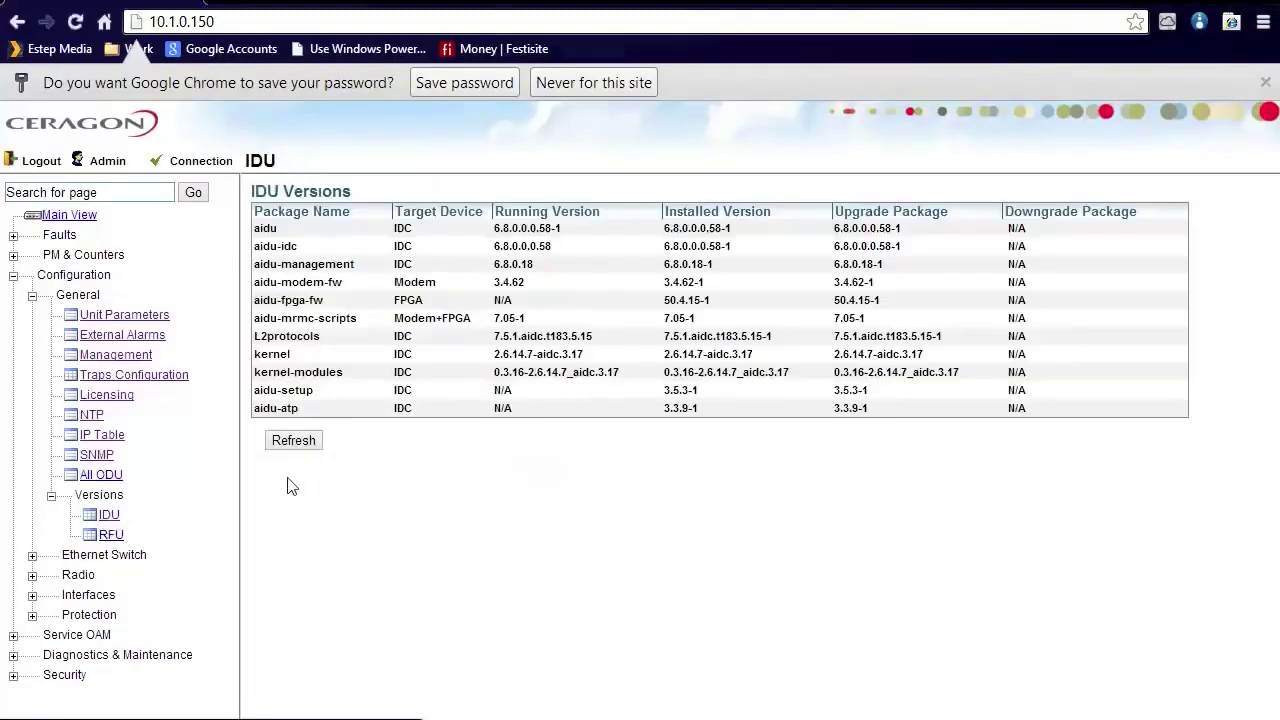
left_click_drag(496, 230, 562, 230)
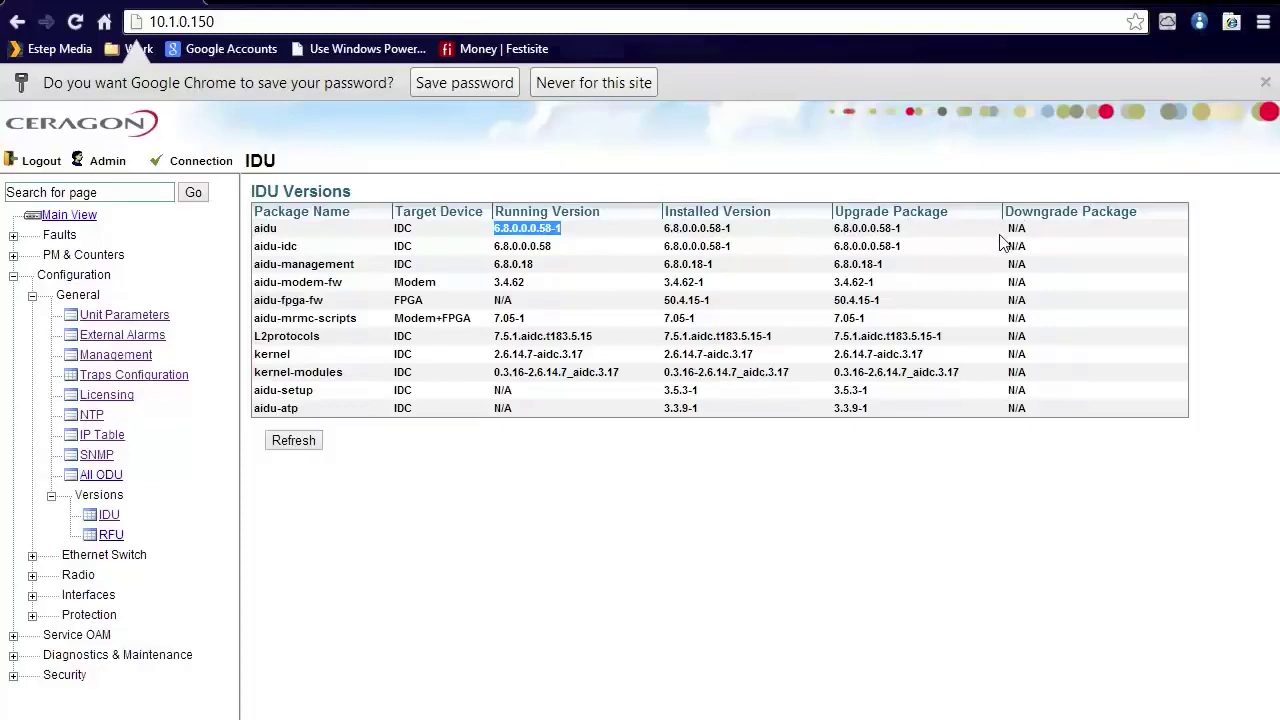
left_click(112, 536)
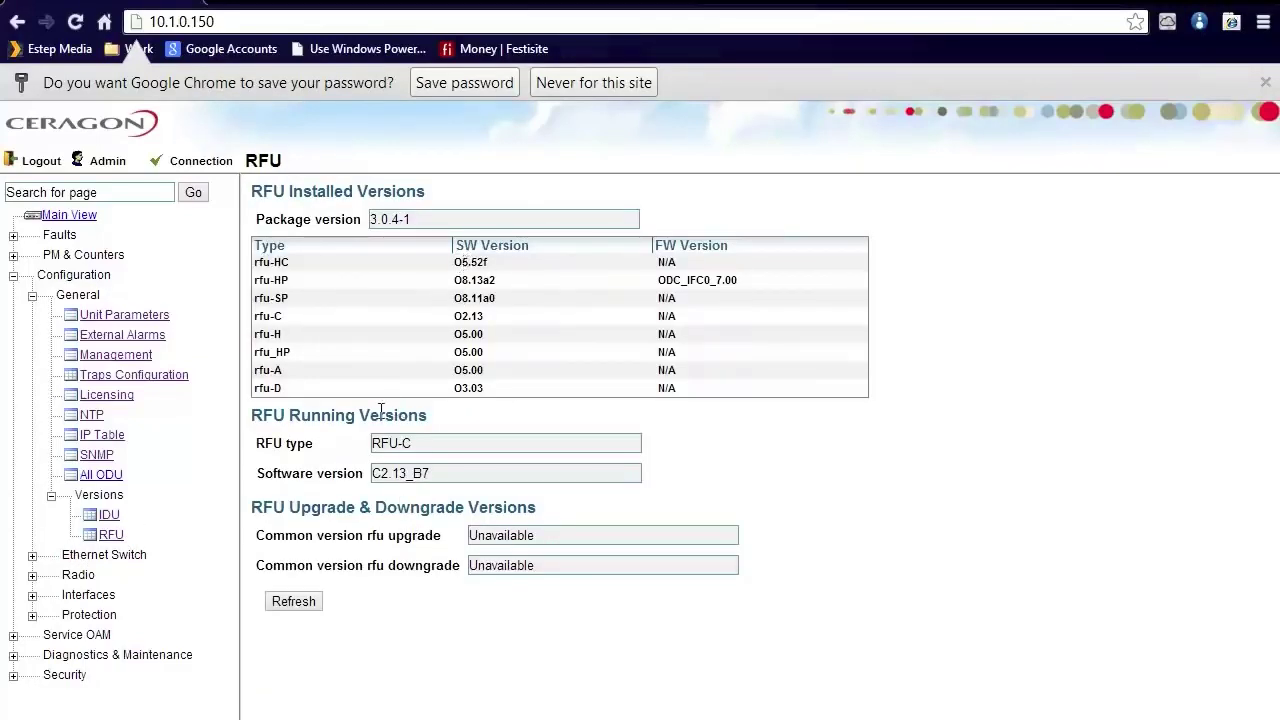
- Expand Ethernet Switch in the tree and open Switch Configuration
left_click(32, 555)
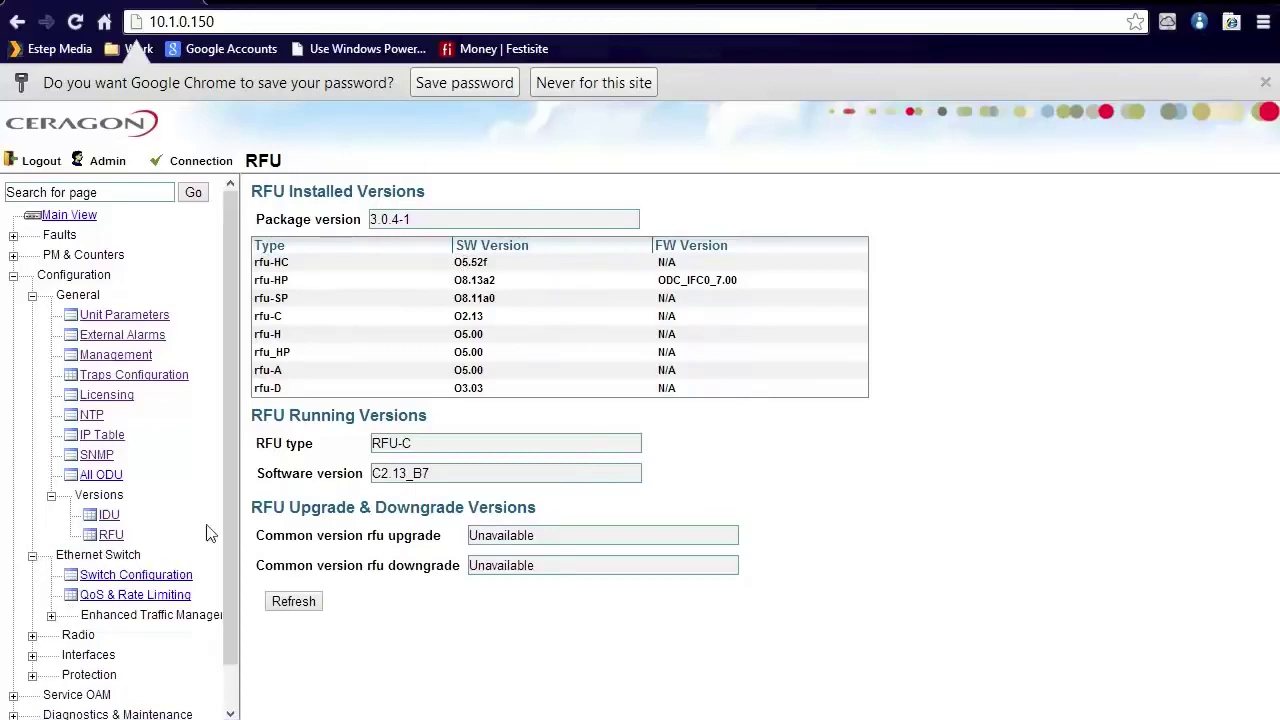
left_click_drag(231, 506, 227, 600)
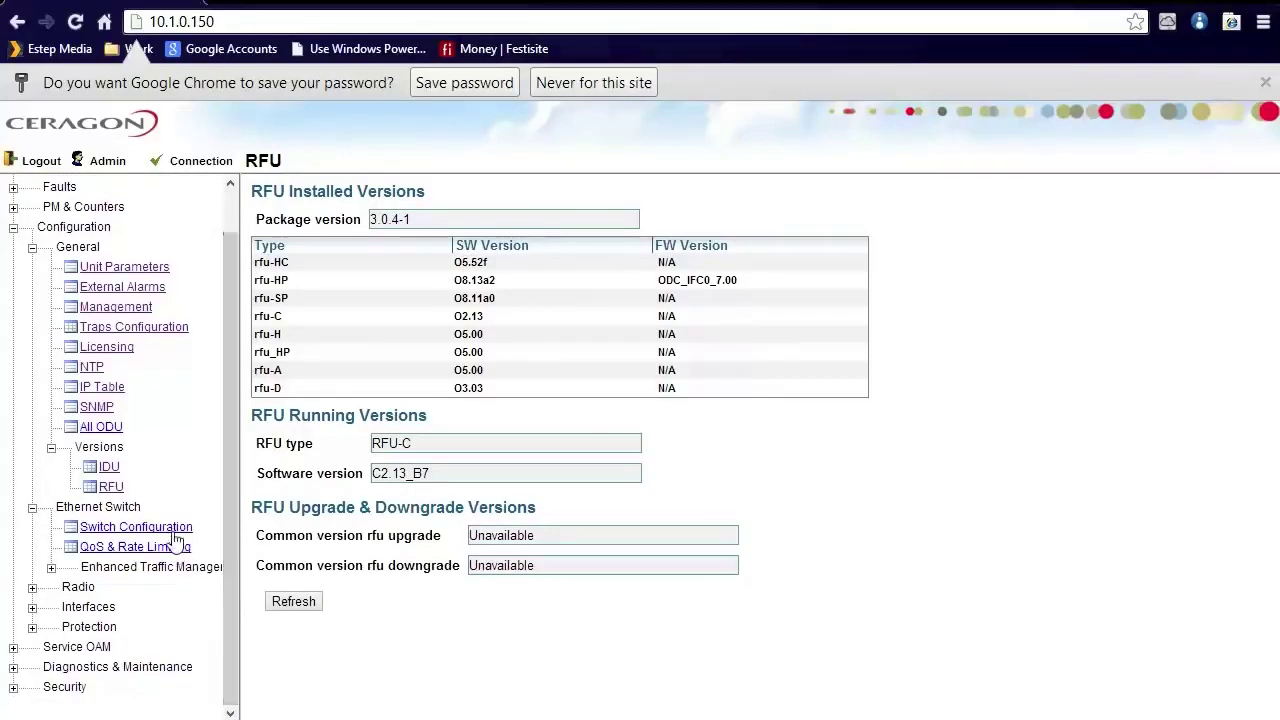
left_click(172, 537)
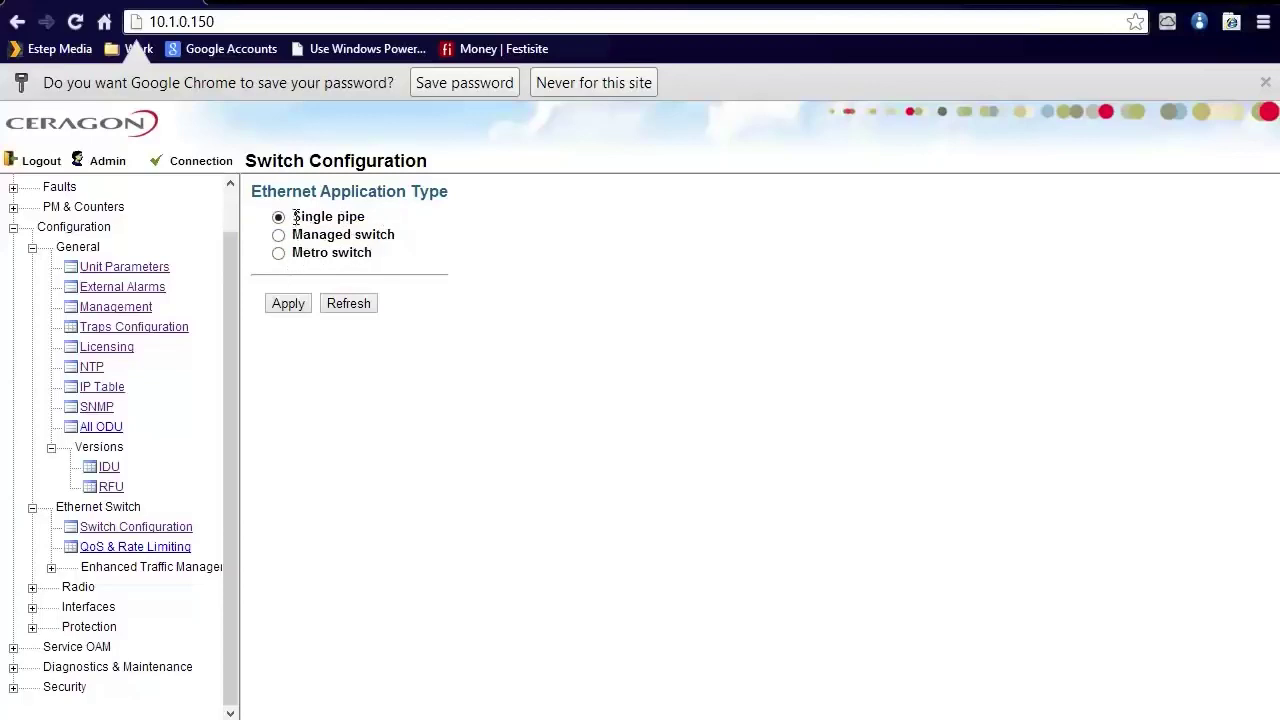
- Highlight the Single pipe, Managed switch and Metro switch options, then open Radio Parameters
left_click_drag(293, 217, 369, 224)
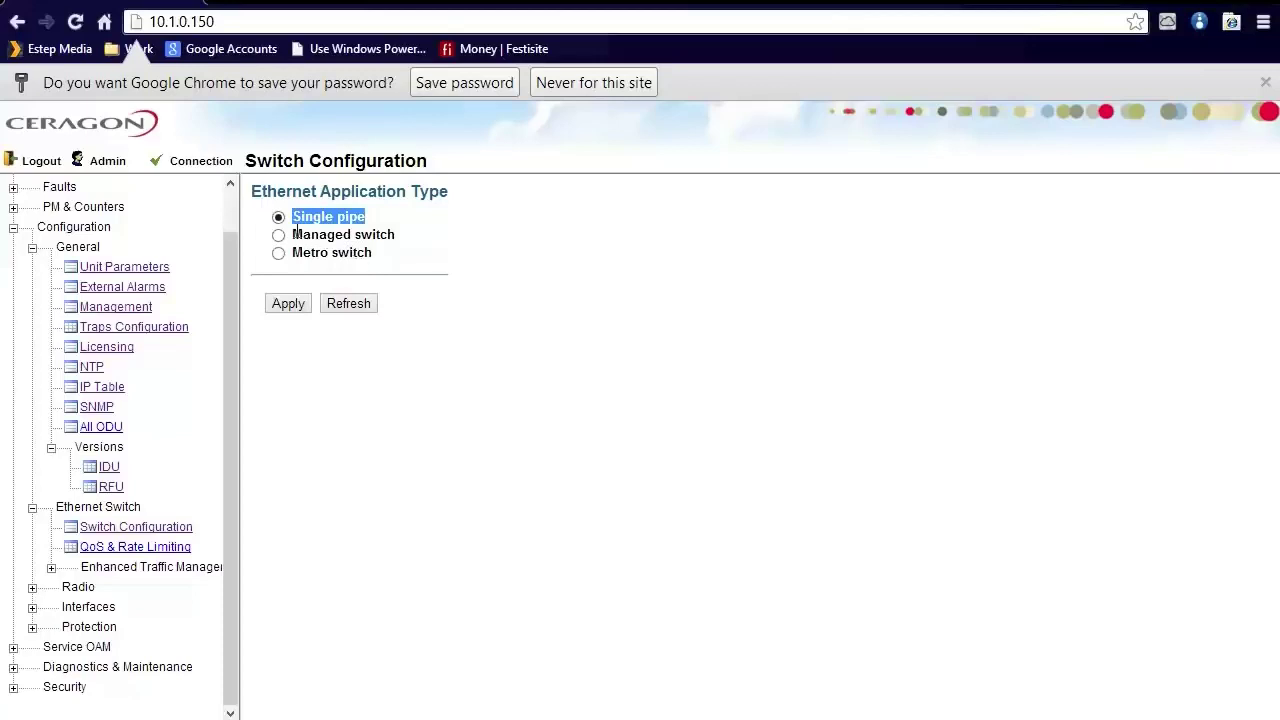
left_click_drag(293, 234, 397, 234)
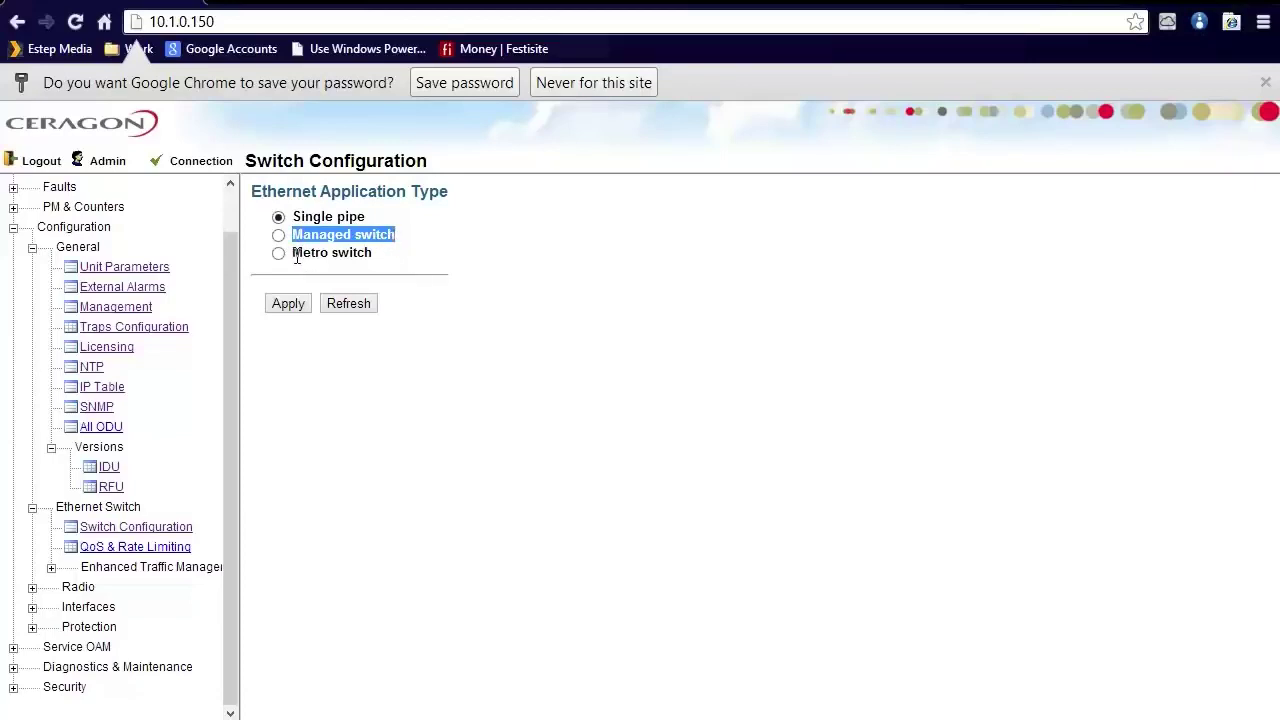
left_click_drag(294, 253, 400, 270)
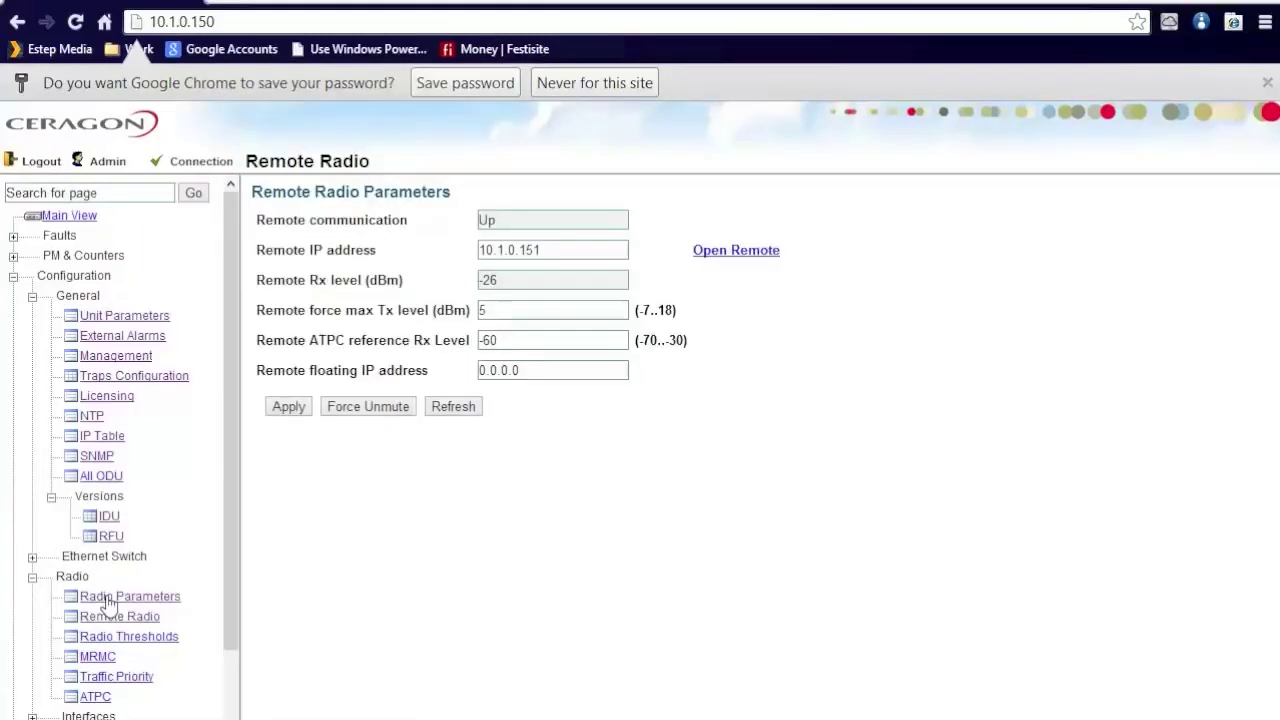
left_click(110, 597)
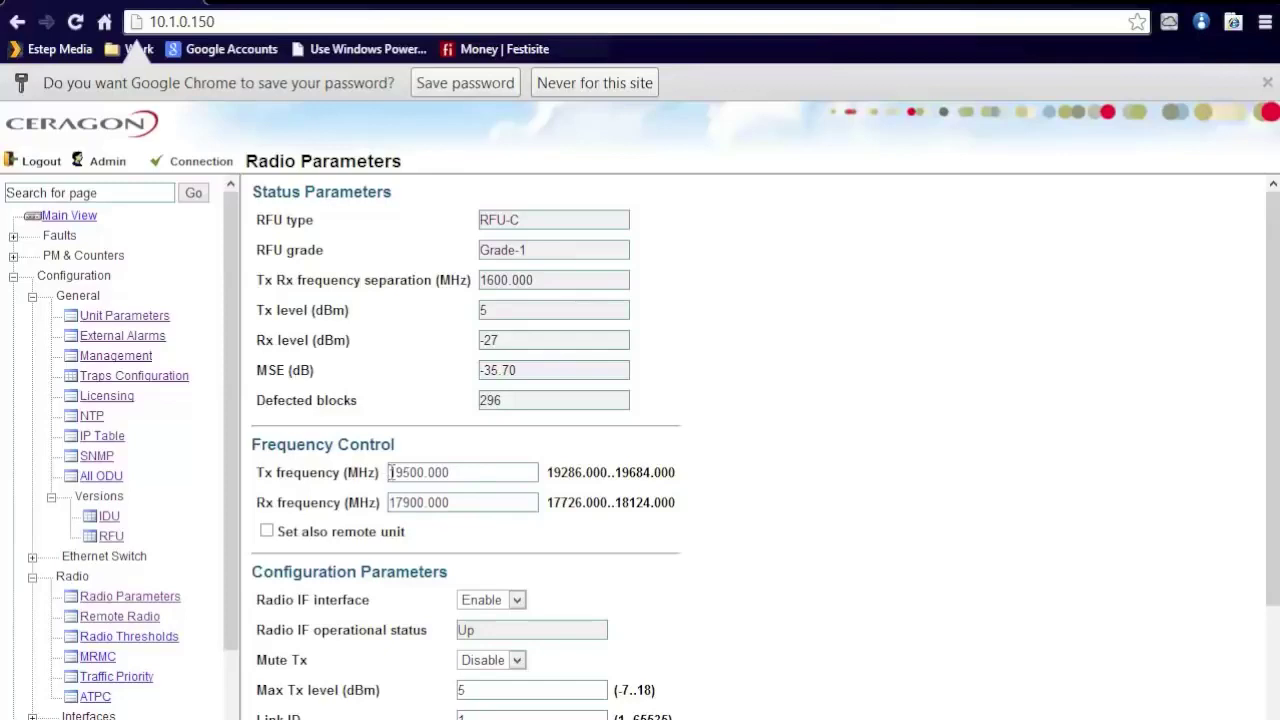
- Enter 19600.000 as the Tx frequency
left_click_drag(390, 472, 460, 474)
type("19600.000")
key("Tab")
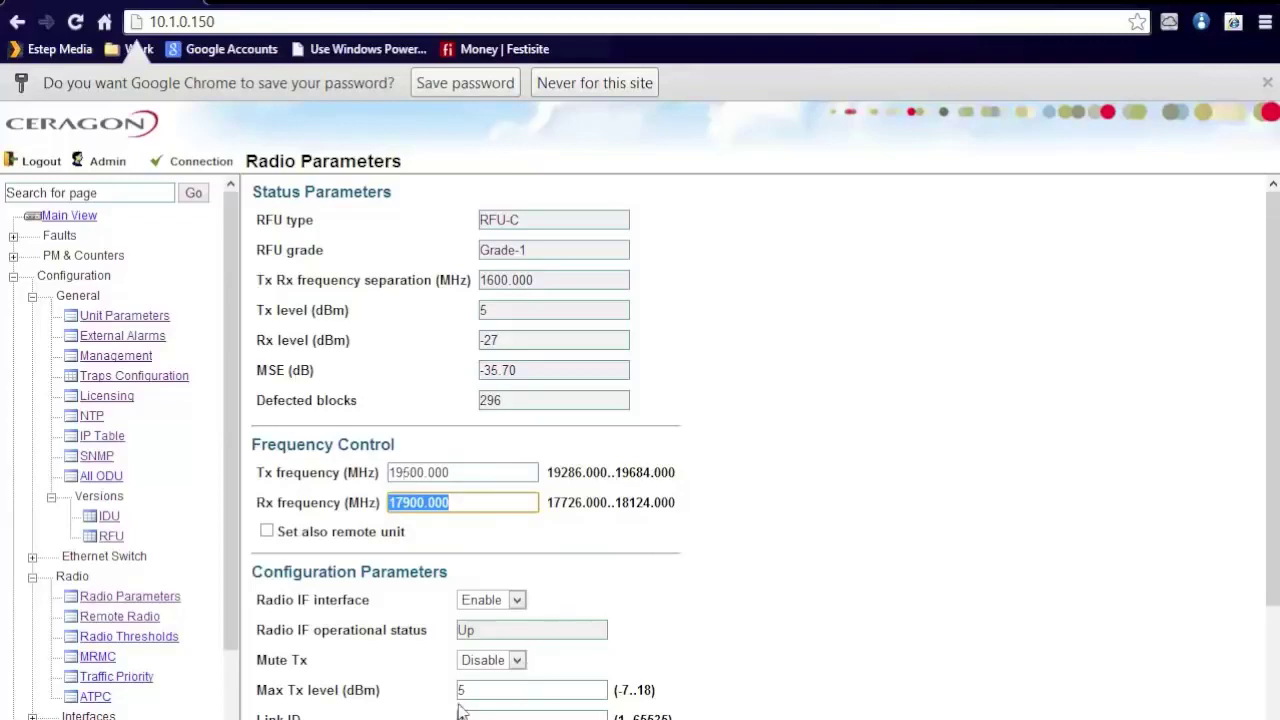
- Inspect the Max Tx level and Defected blocks values, then open Remote Radio
left_click_drag(500, 690, 436, 693)
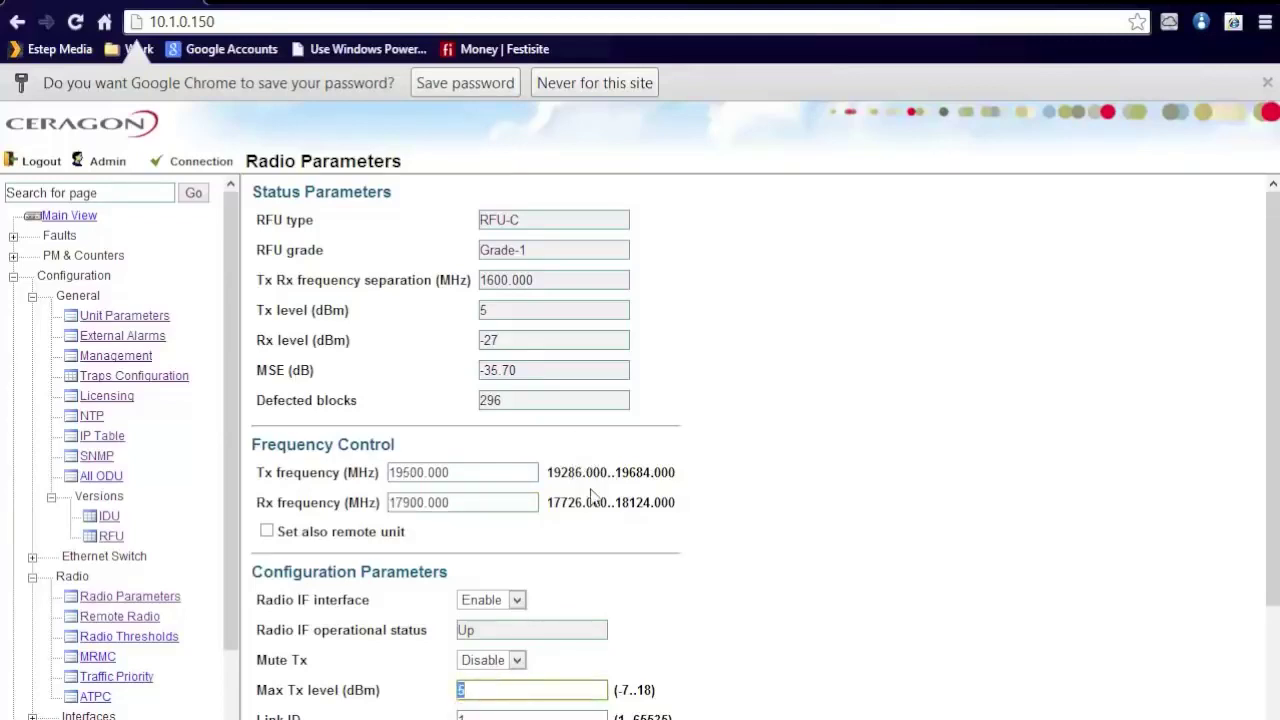
scroll(598, 645, "down", 2)
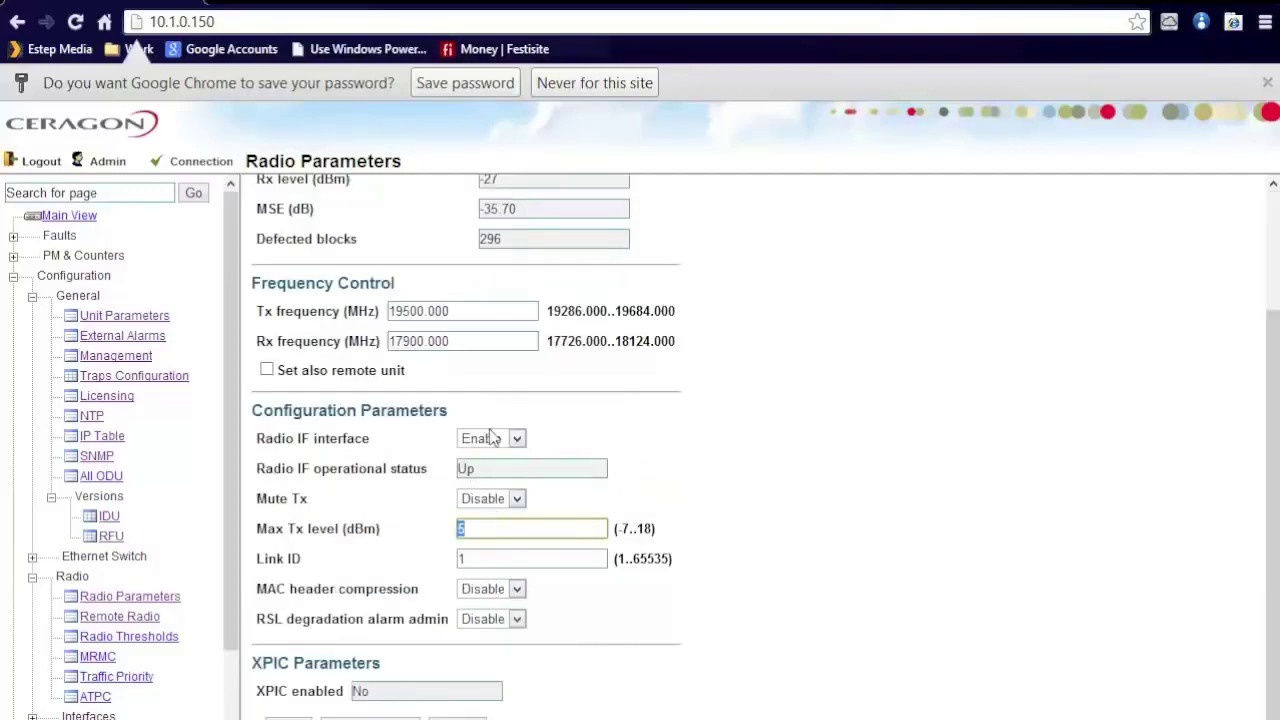
scroll(500, 437, "up", 2)
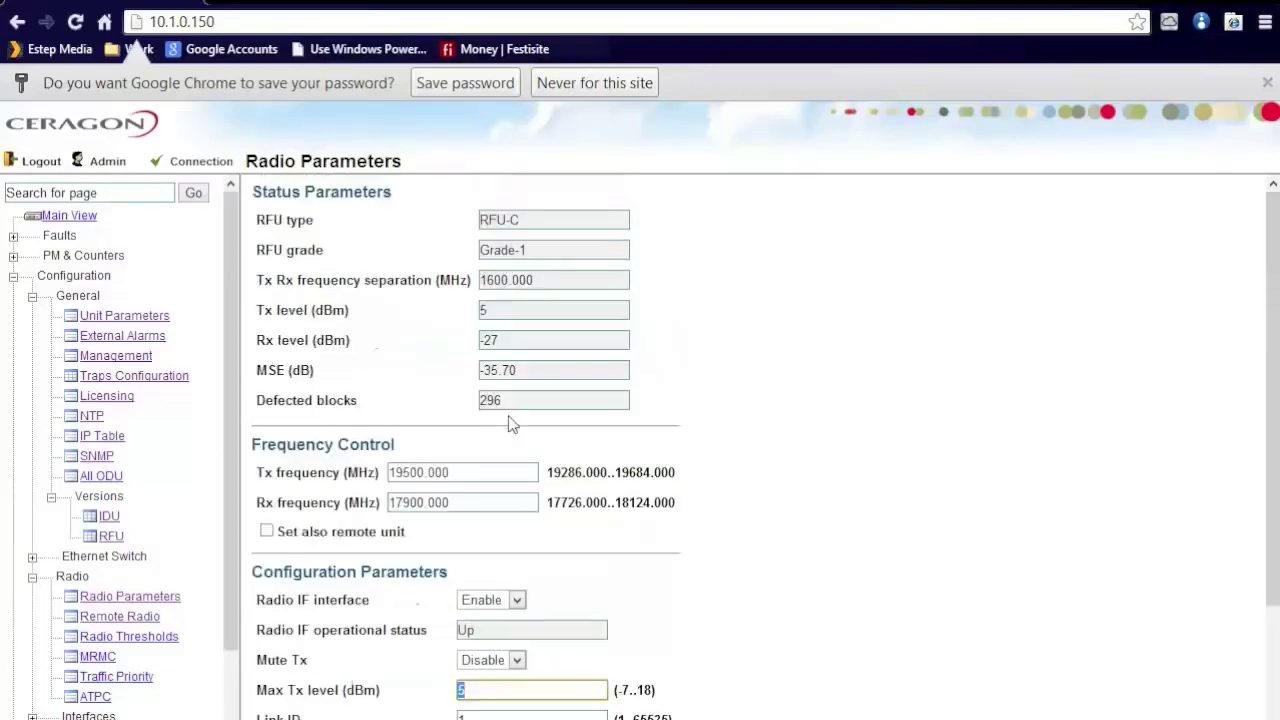
left_click_drag(515, 342, 444, 346)
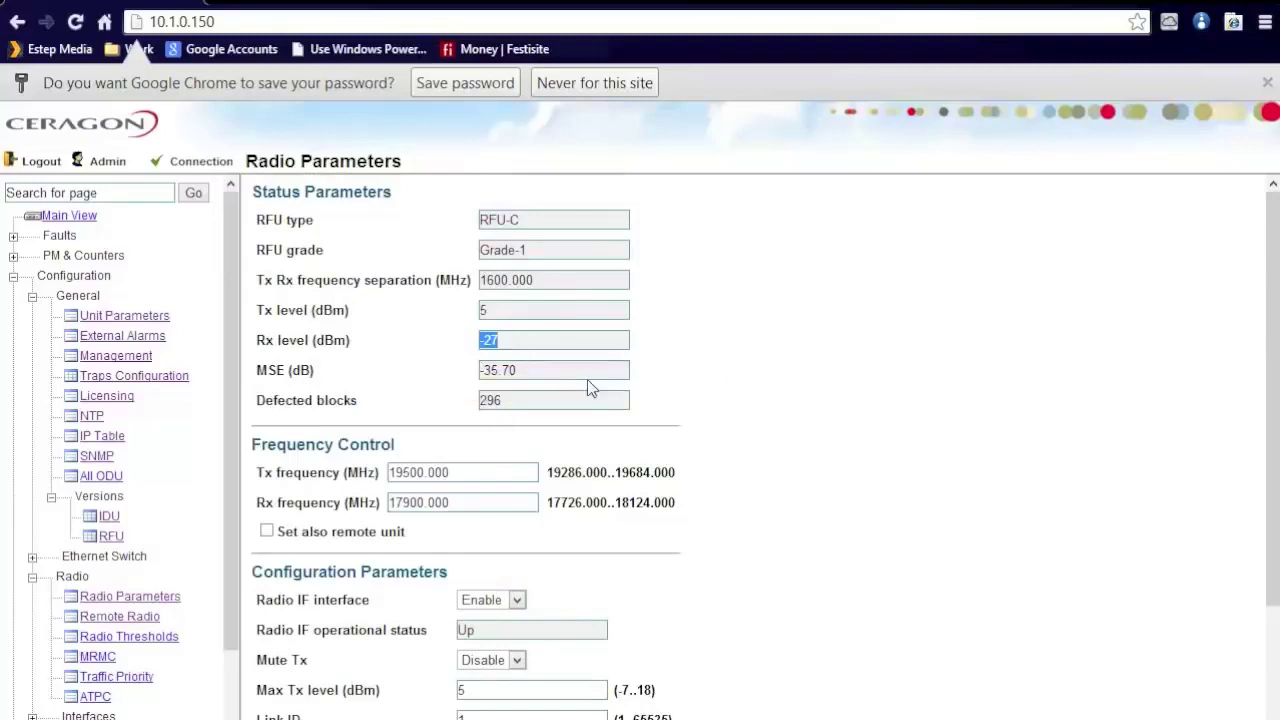
left_click_drag(529, 396, 462, 400)
left_click(106, 617)
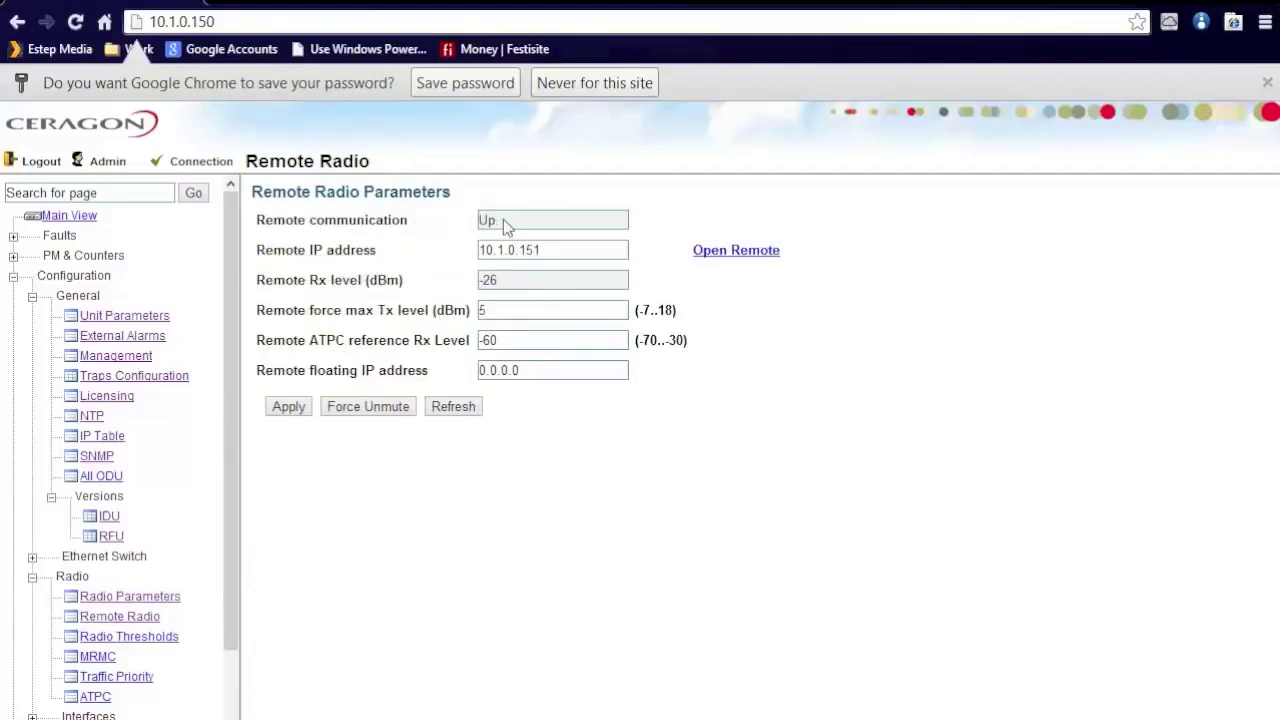
- Select the remote unit's IP address and remote force max Tx level value for review
double_click(571, 249)
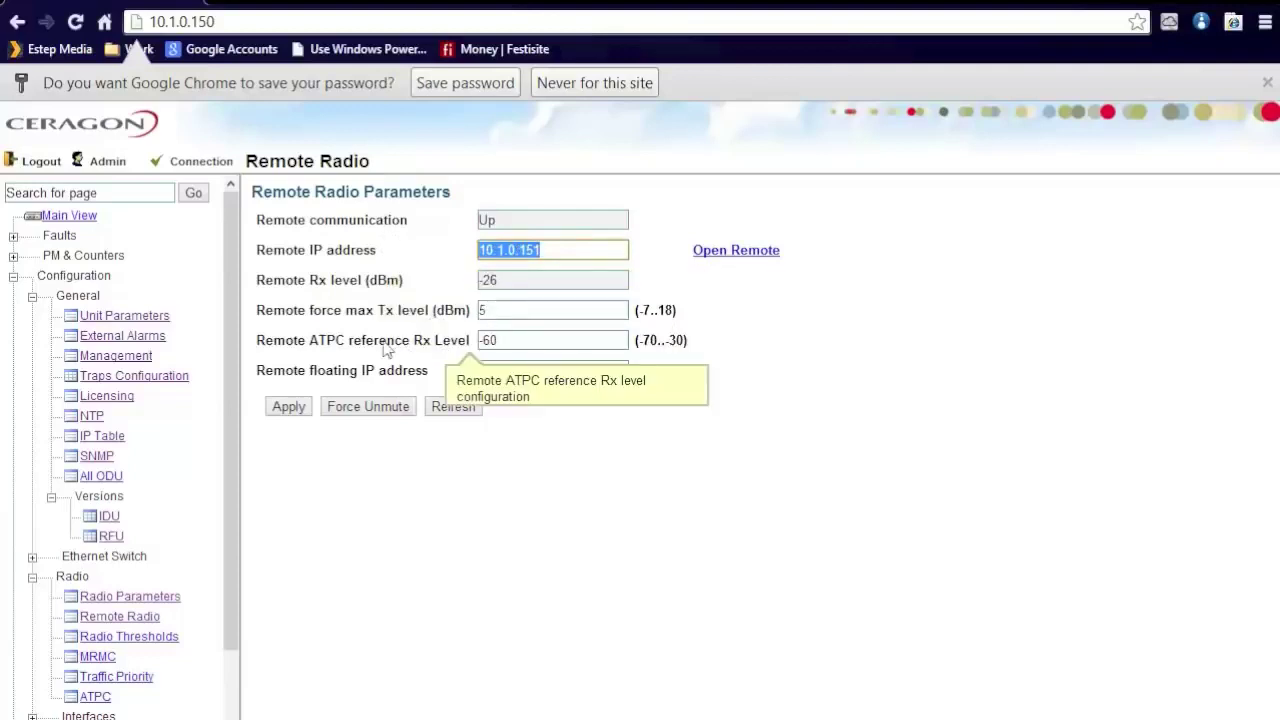
left_click(507, 290)
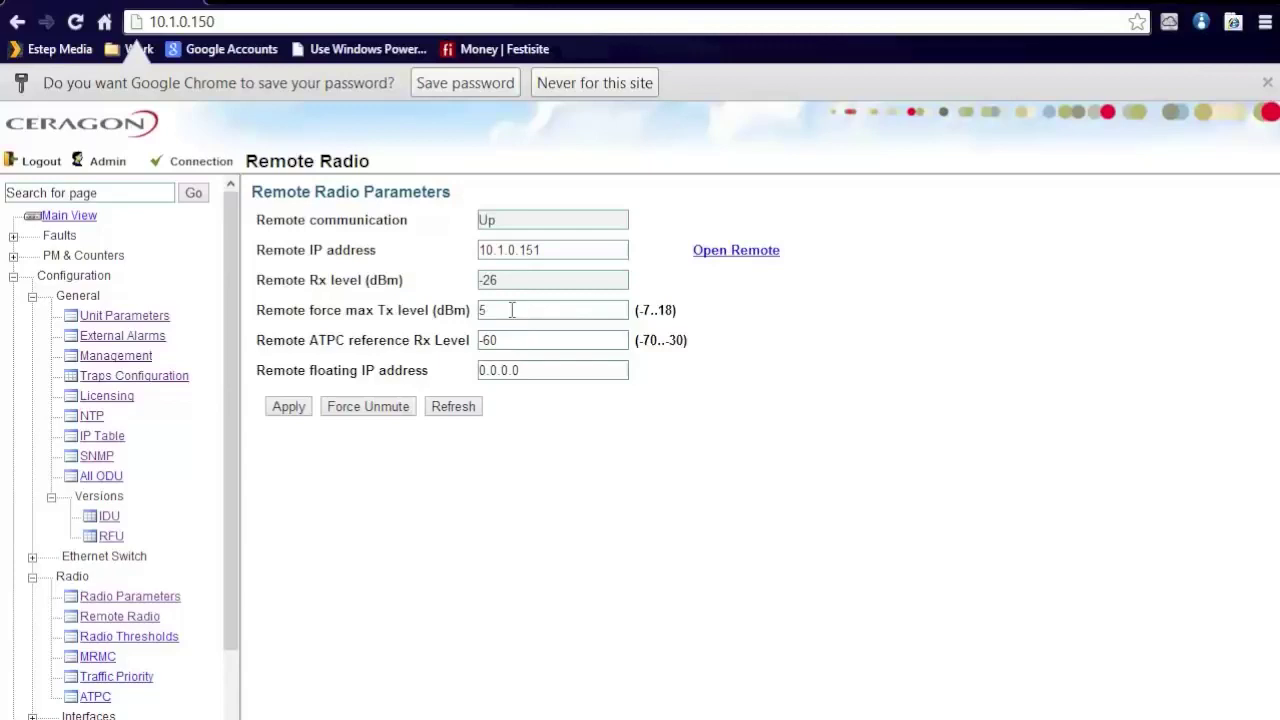
double_click(511, 310)
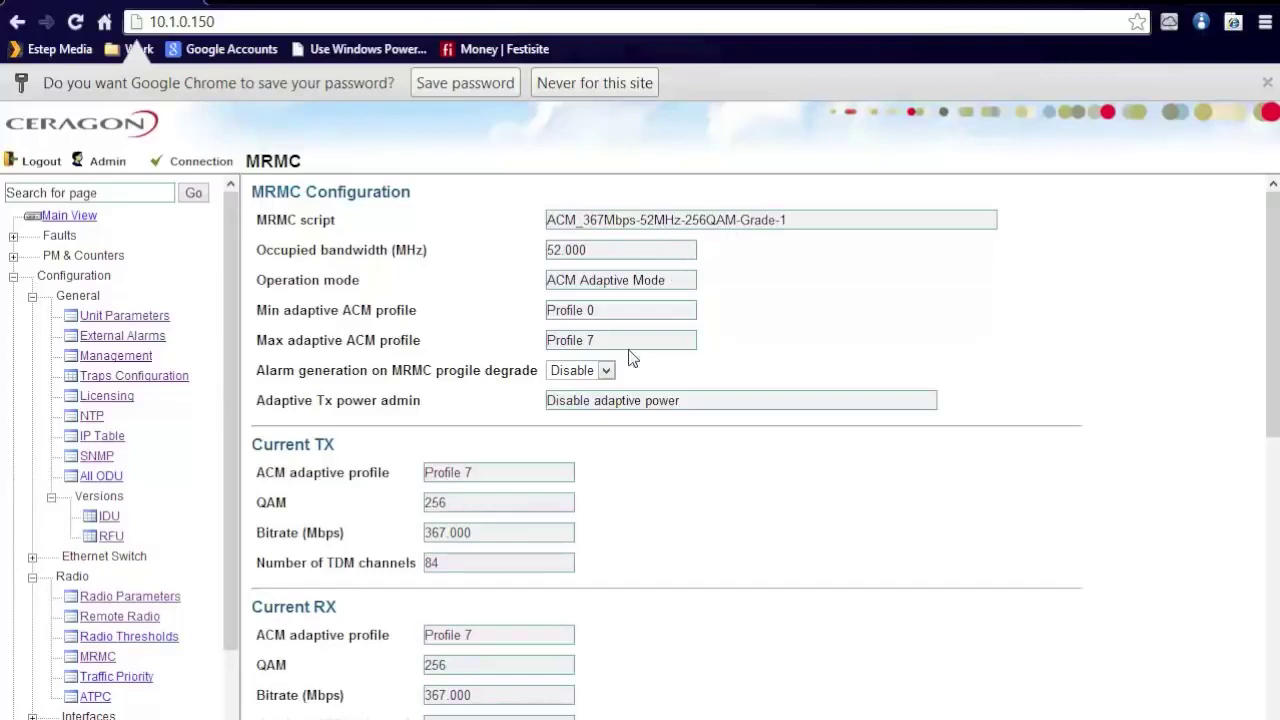
- Scroll to MRMC script 24, view its Adaptive and Fixed mode profiles, collapse it, then open ATPC
scroll(564, 411, "down", 3)
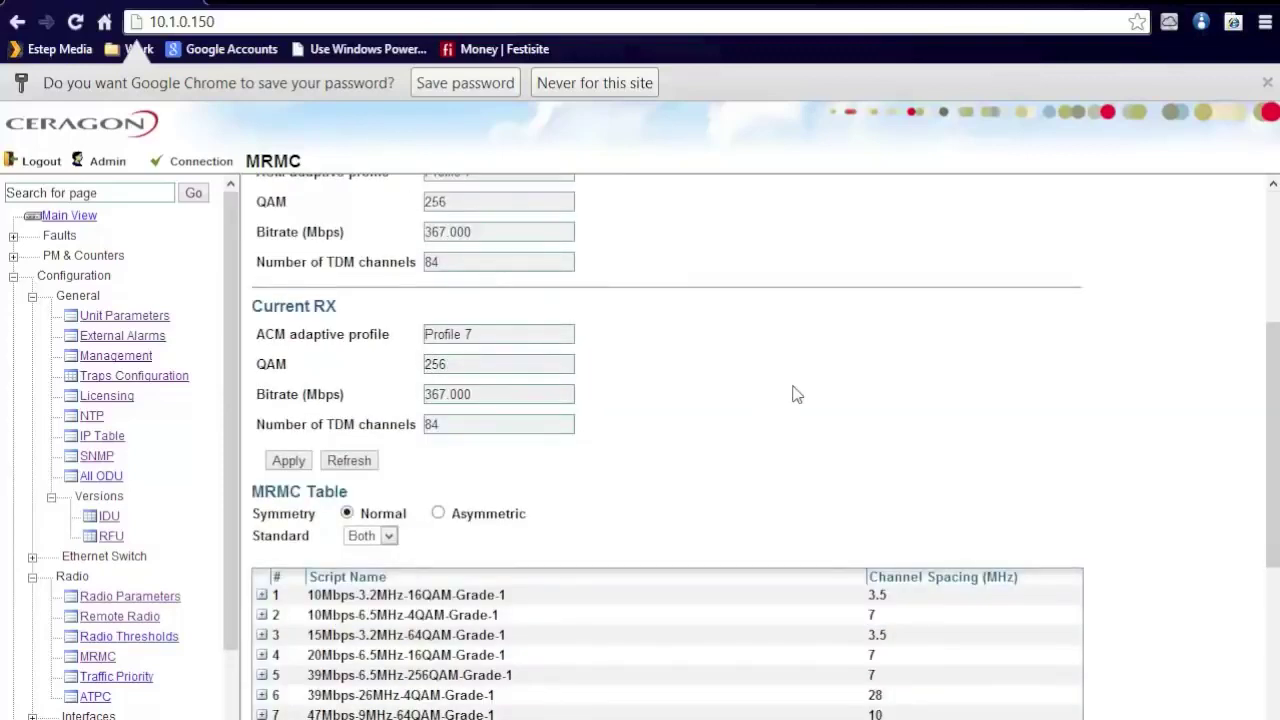
scroll(800, 392, "down", 3)
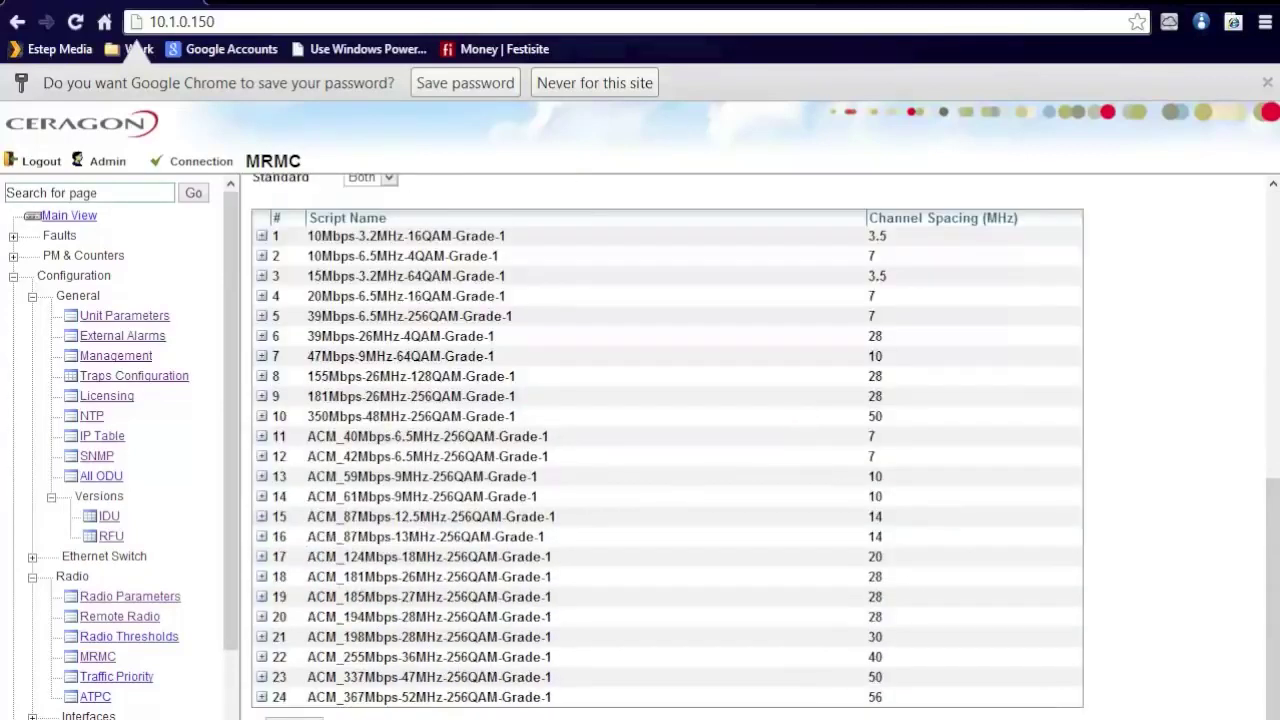
left_click(262, 698)
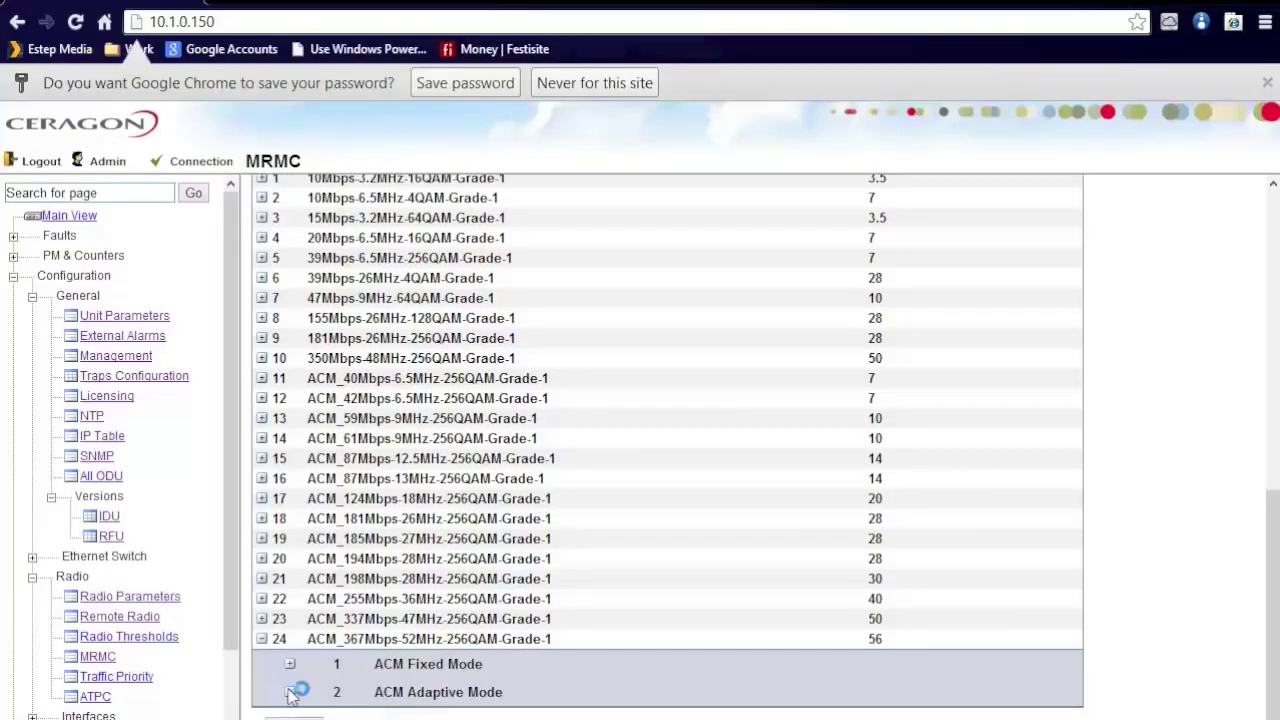
left_click(290, 691)
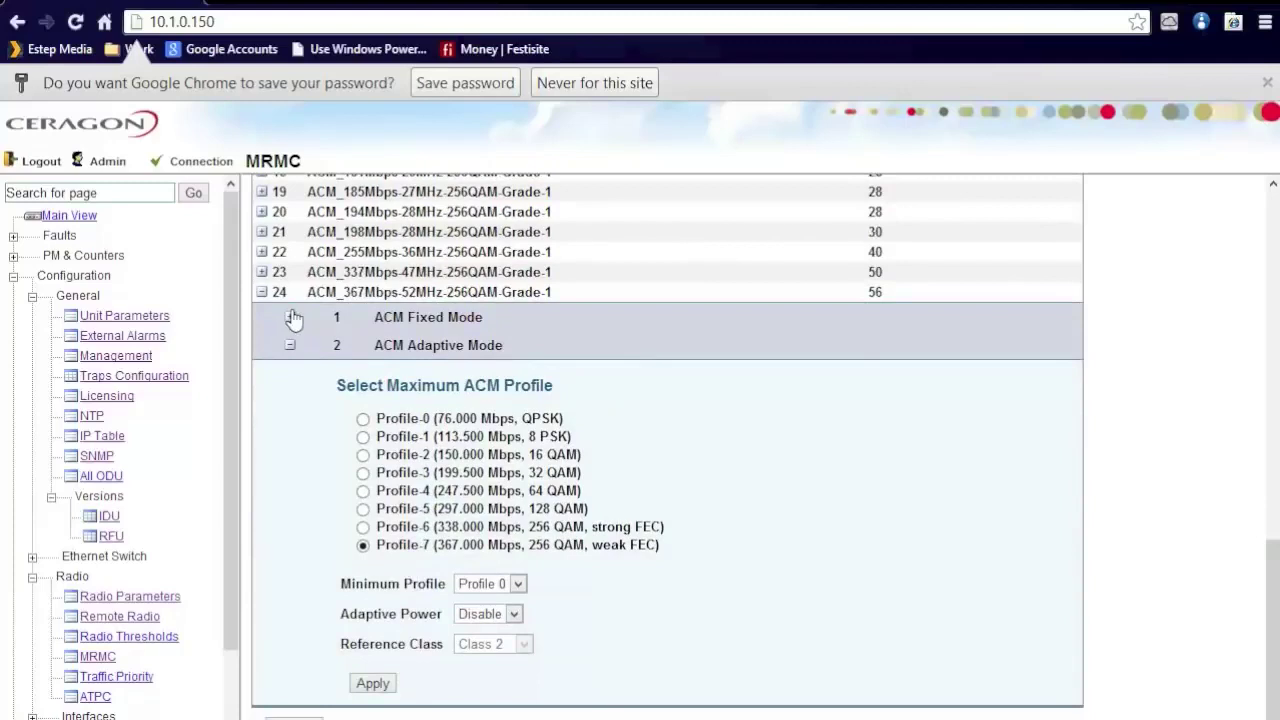
left_click(288, 318)
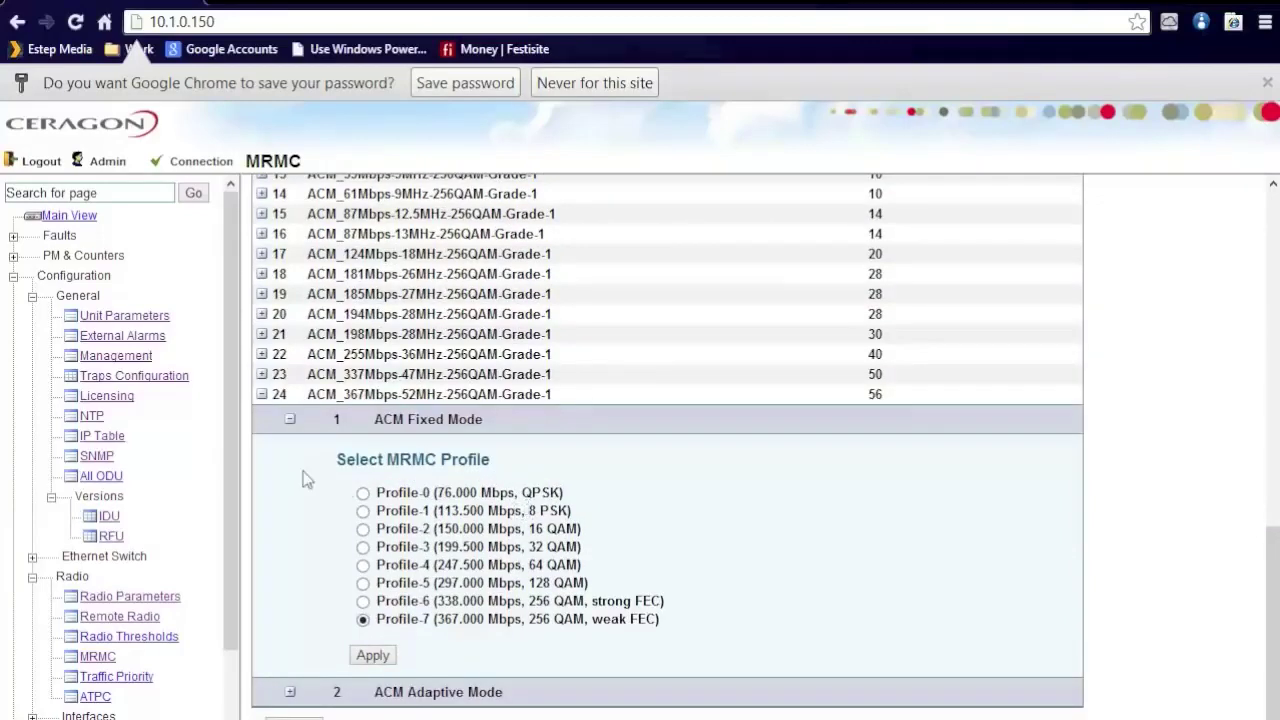
left_click(289, 419)
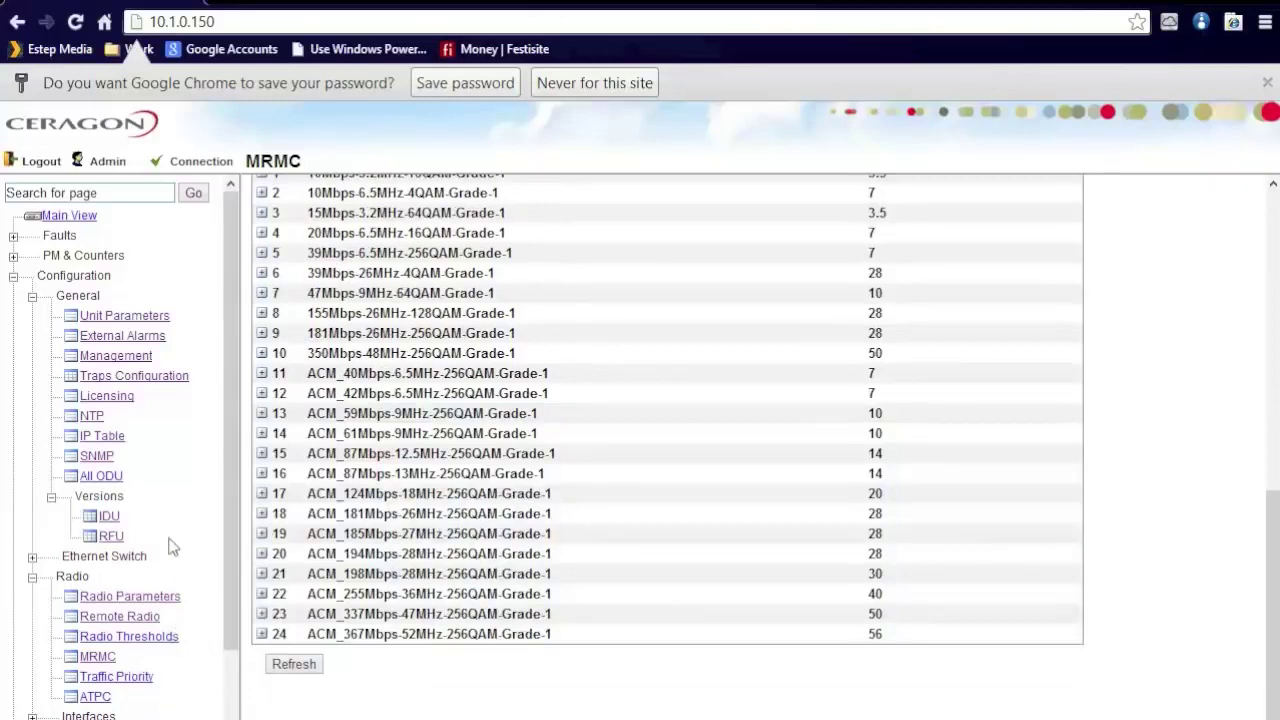
scroll(170, 545, "down", 2)
left_click(95, 606)
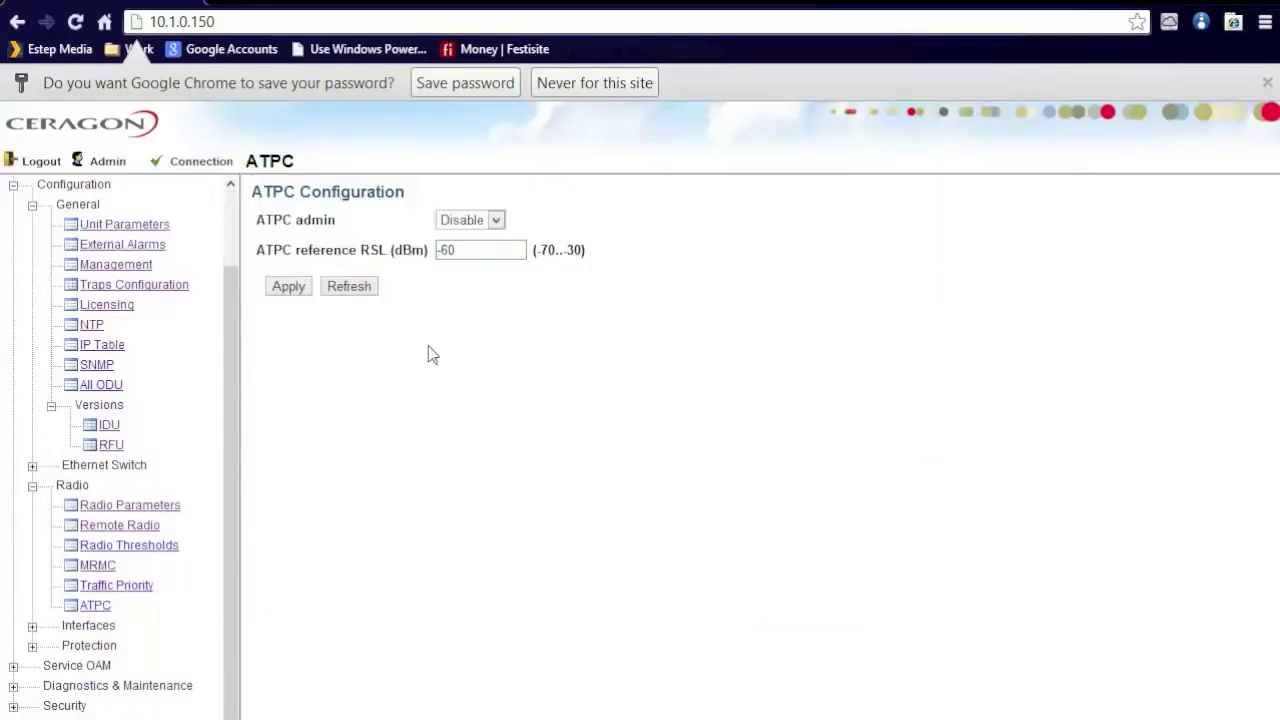
left_click(349, 286)
double_click(473, 250)
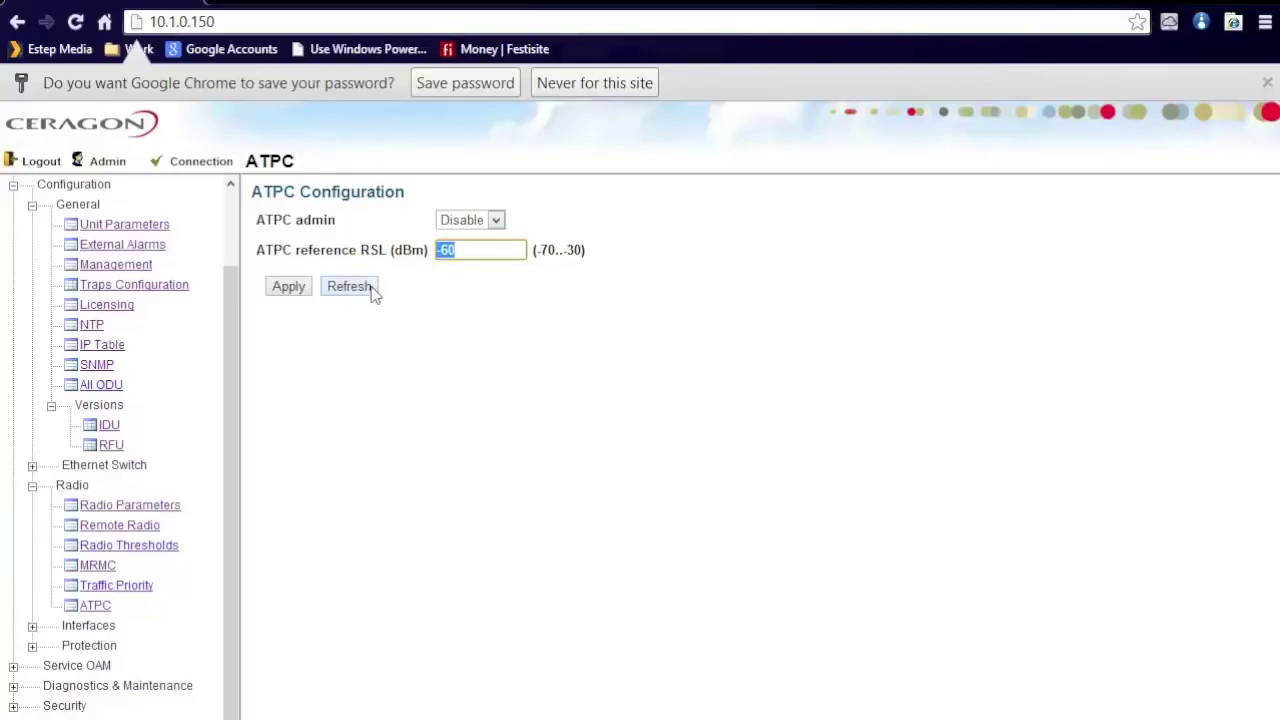
left_click(33, 627)
- Open Ethernet Ports, confirm Ethernet #1 uses an Optical SFP connector, then scroll to Fault Criteria
left_click(137, 646)
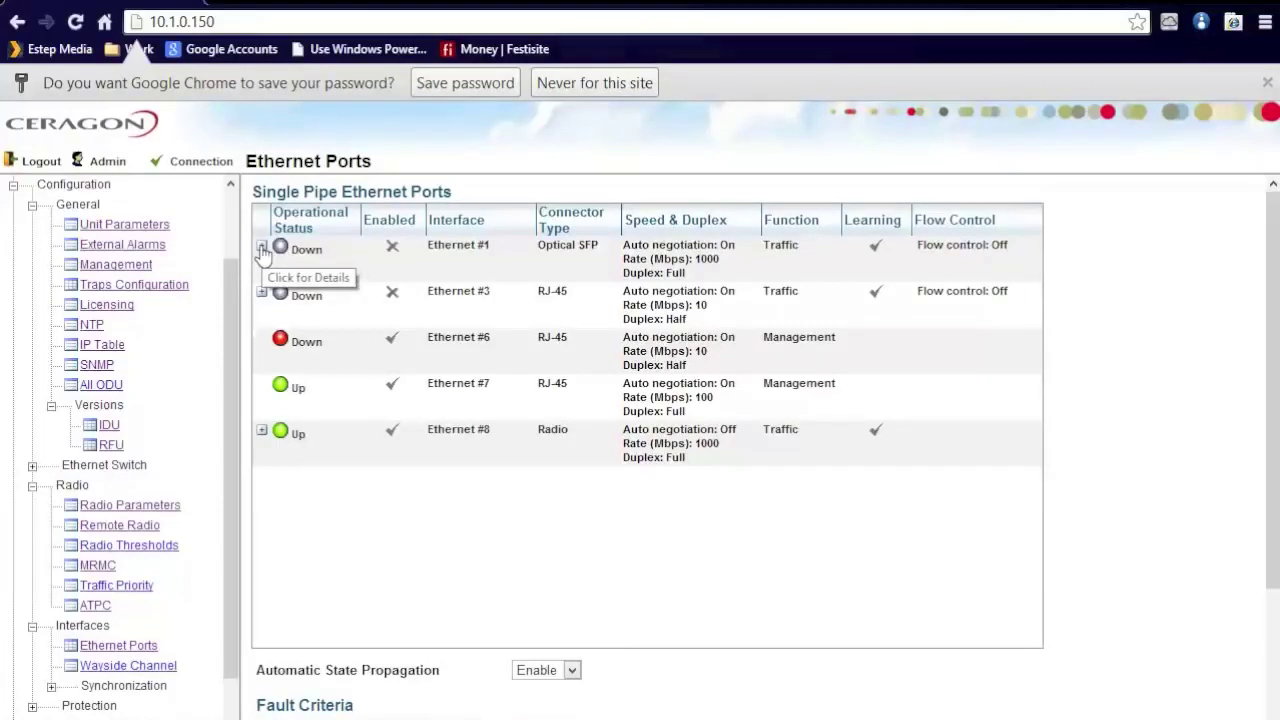
left_click(262, 248)
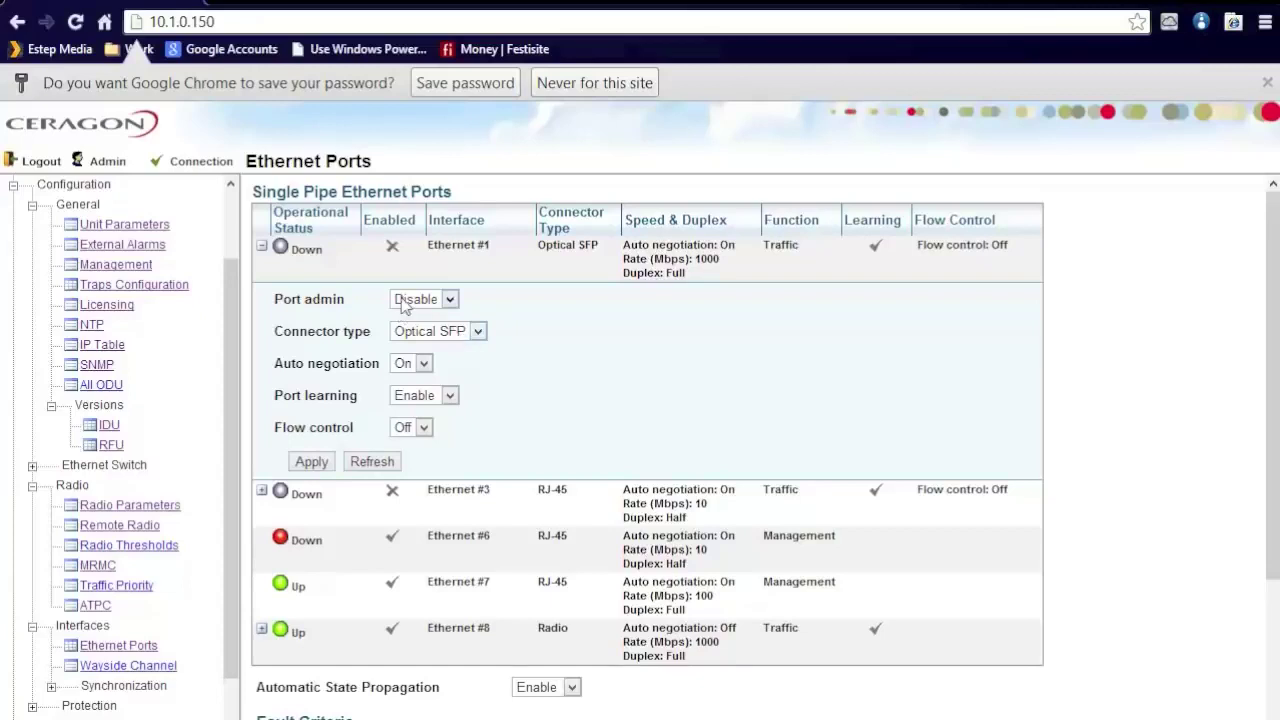
left_click(447, 336)
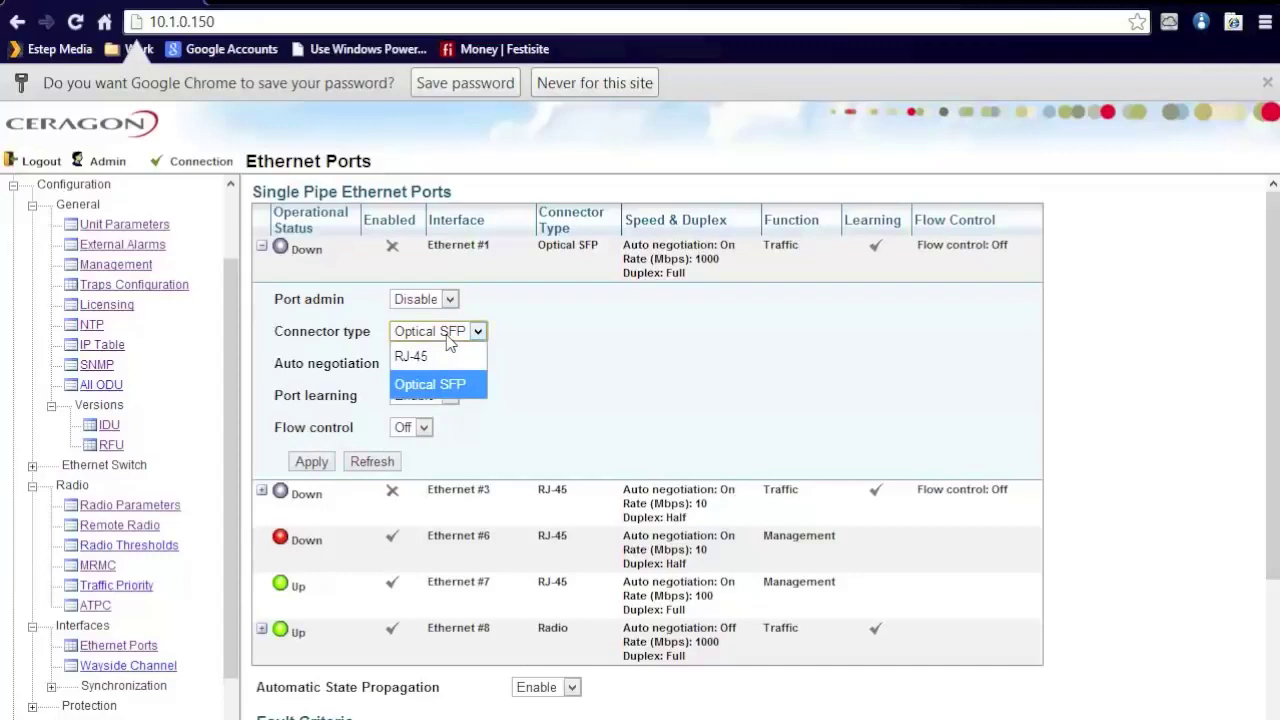
left_click(569, 362)
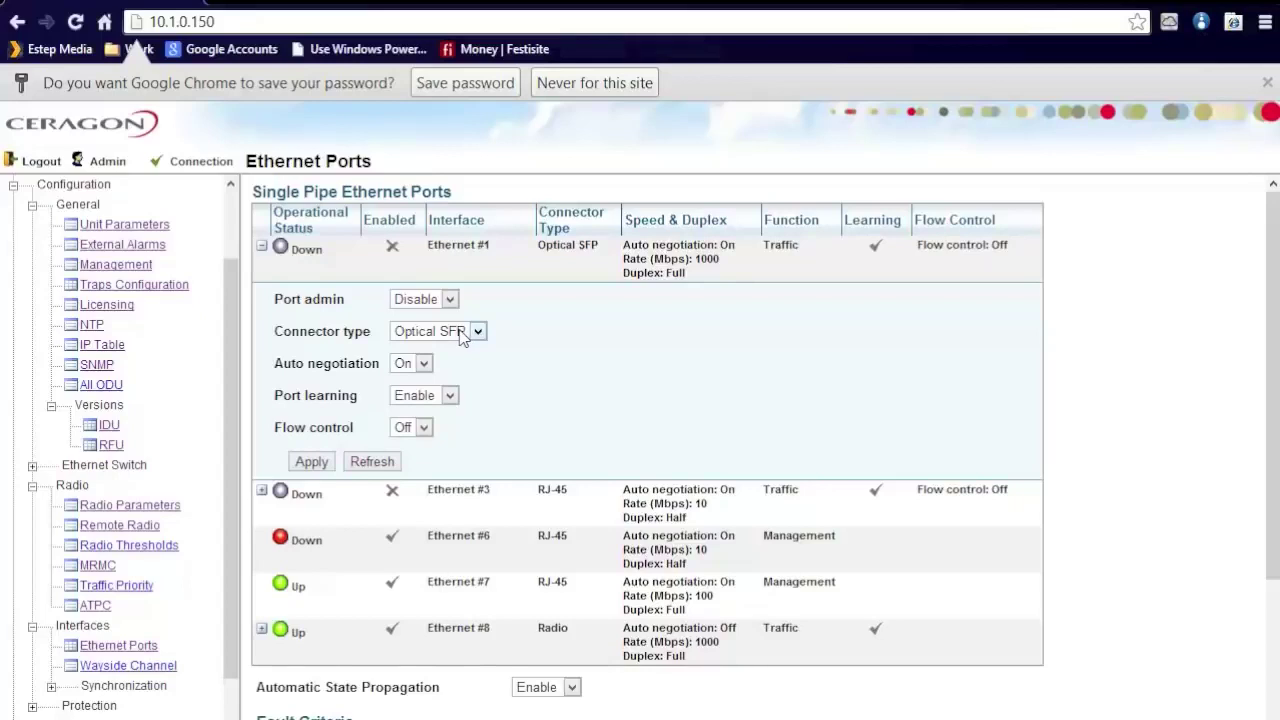
left_click(262, 246)
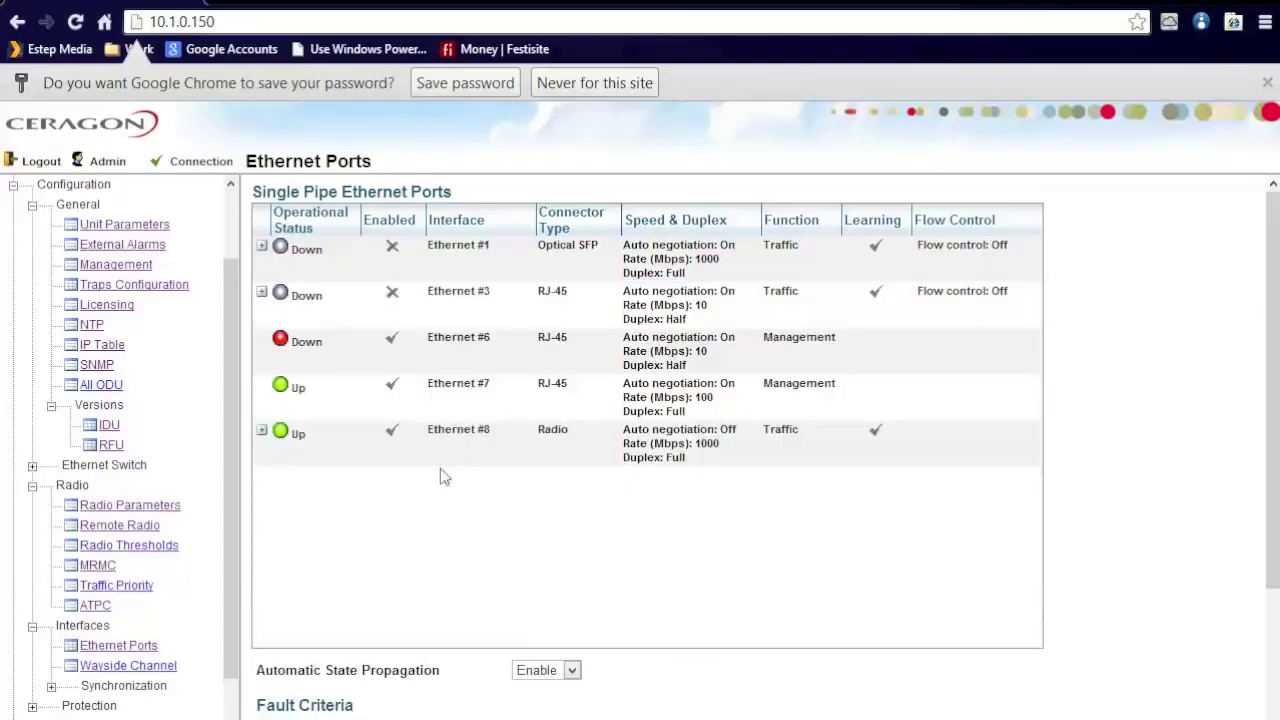
scroll(480, 533, "down", 2)
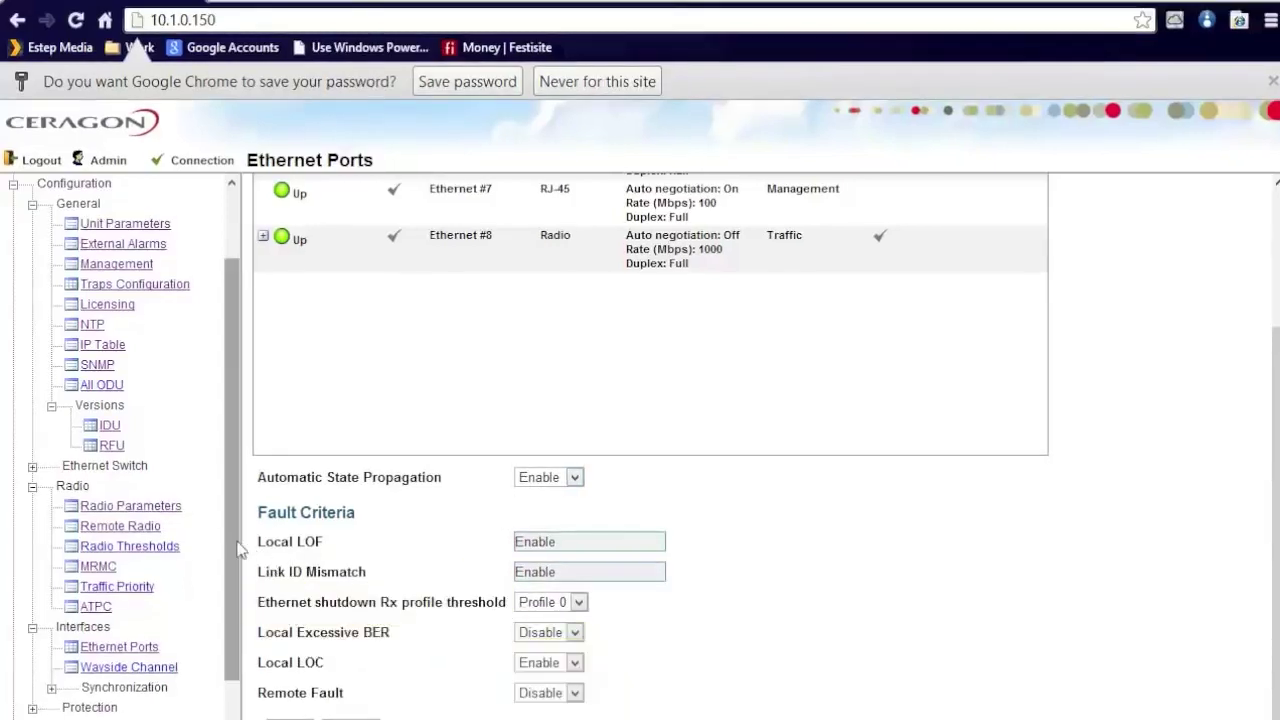
- Collapse the Configuration tree, find no Current Alarms under Faults, and open the Event Log
scroll(238, 530, "up", 2)
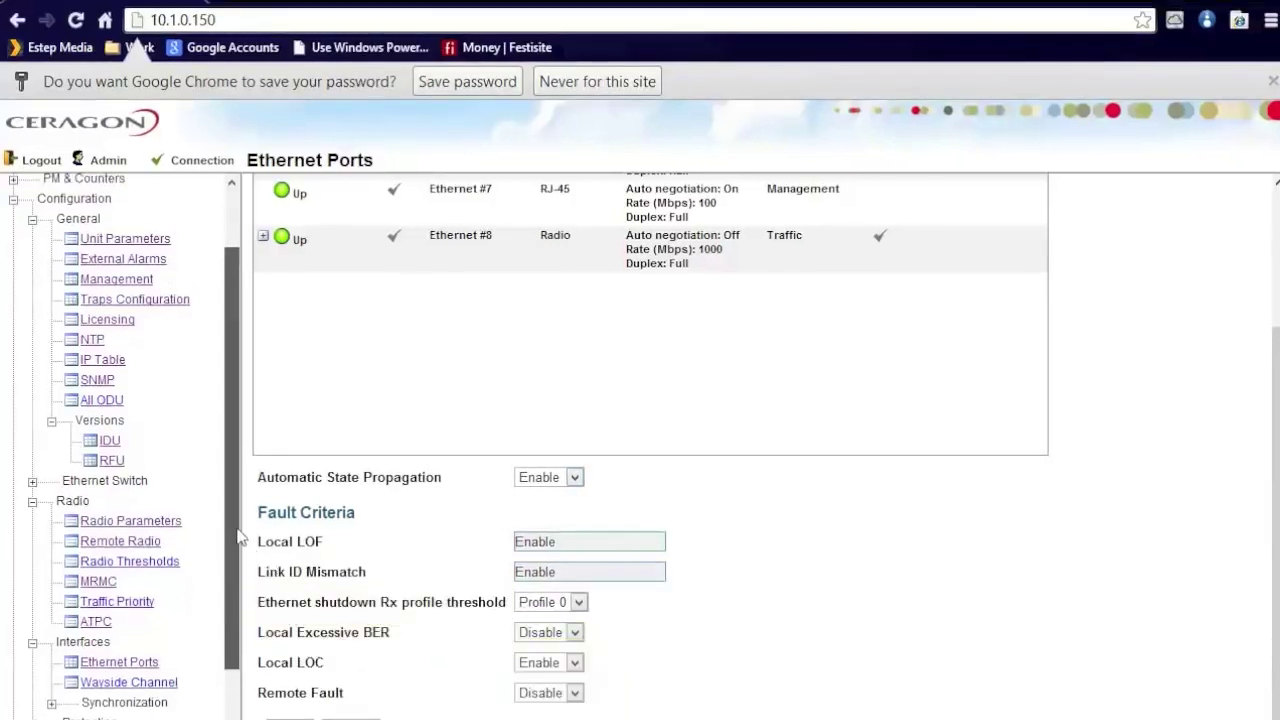
left_click(32, 242)
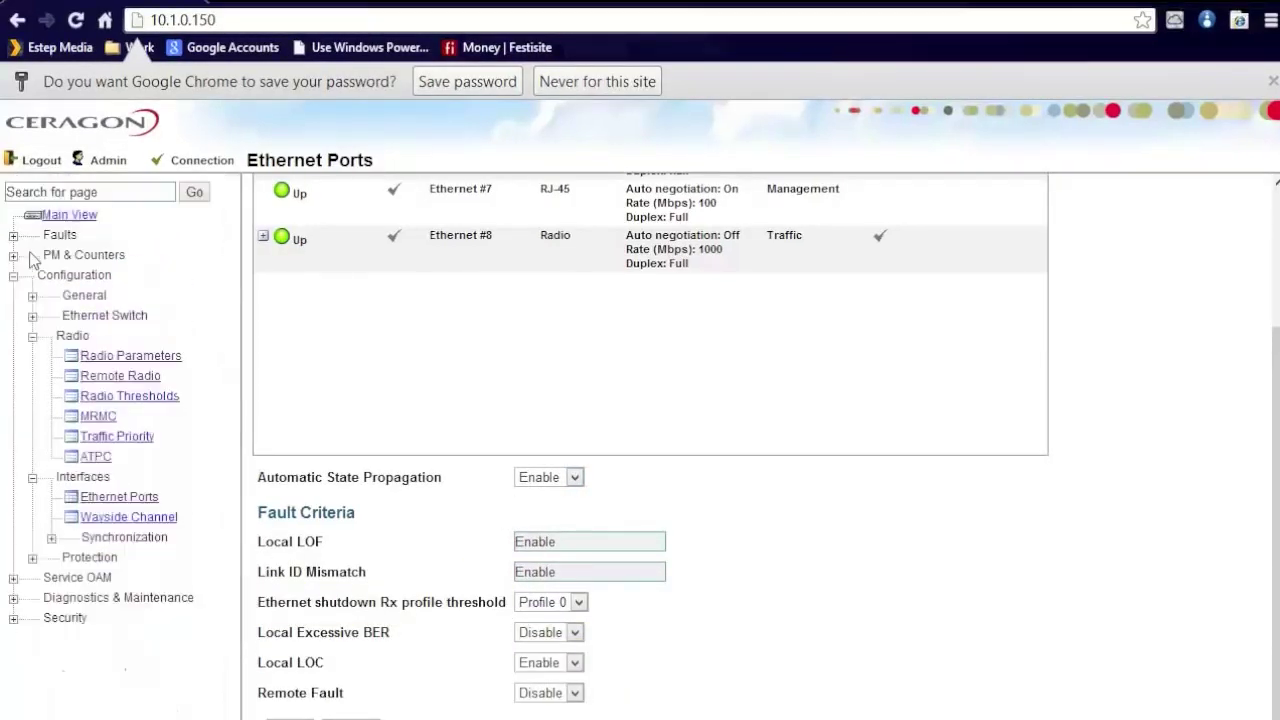
left_click(32, 336)
left_click(32, 356)
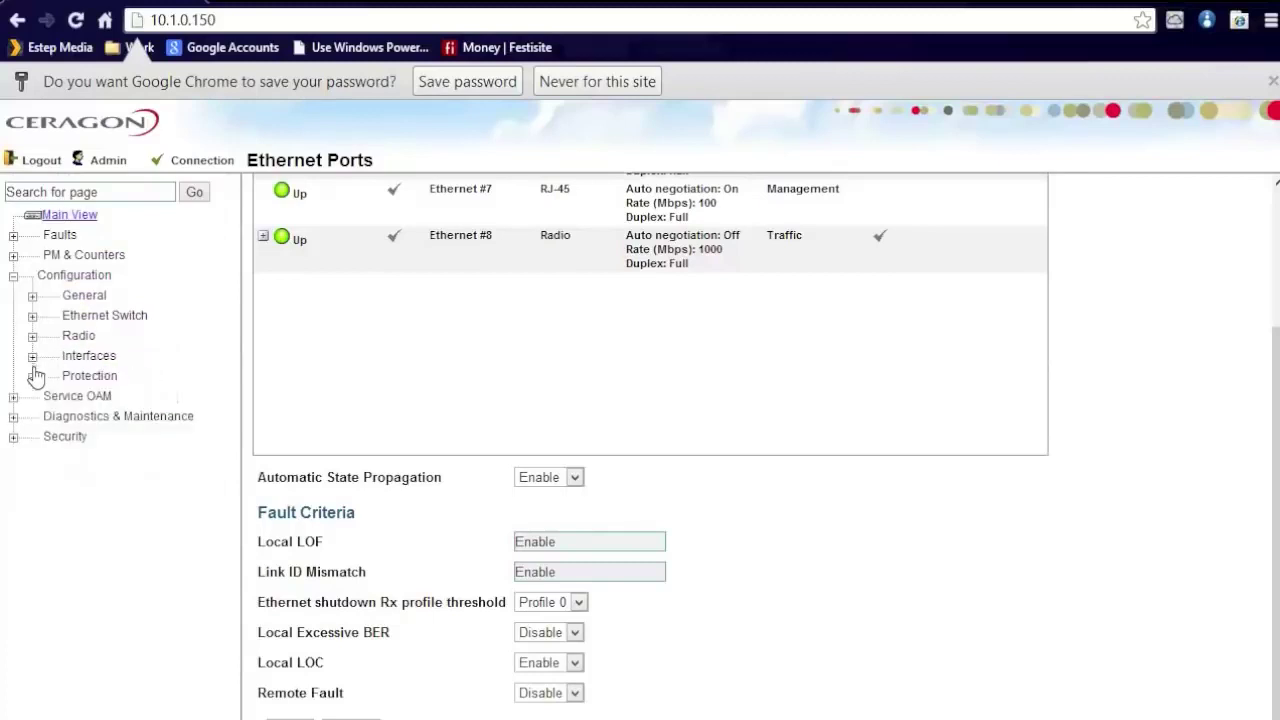
left_click(13, 275)
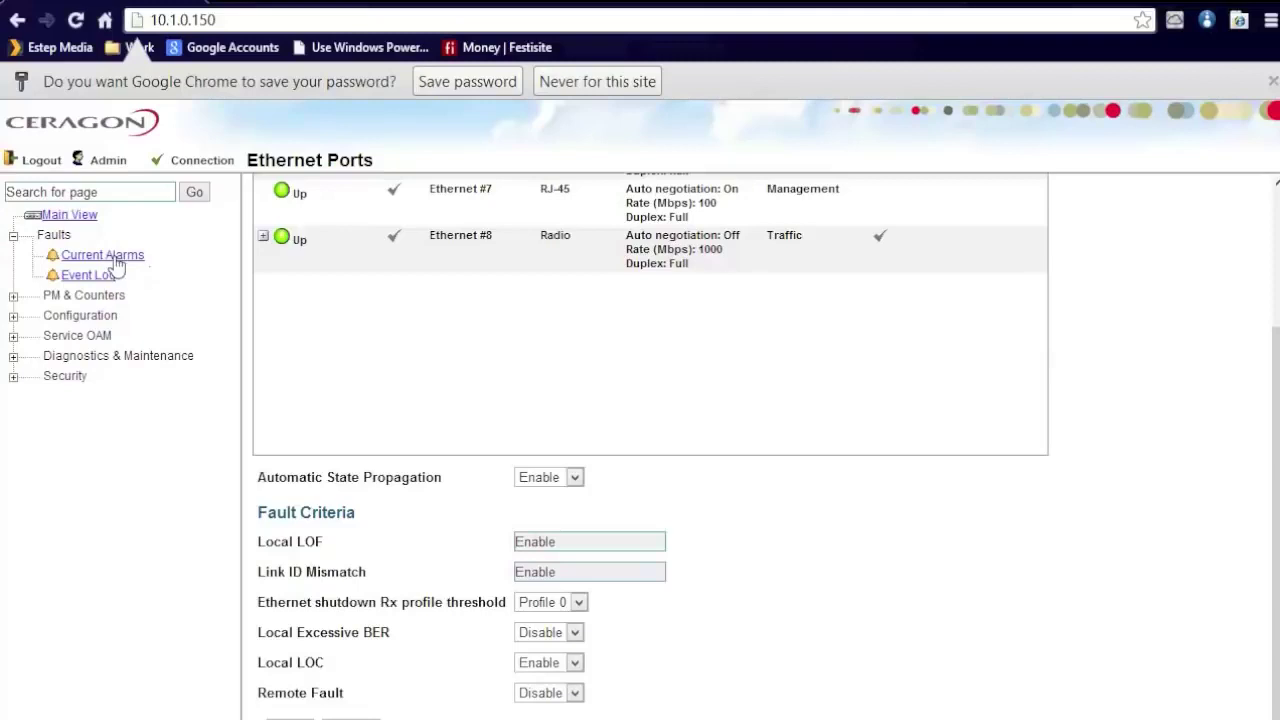
left_click(110, 256)
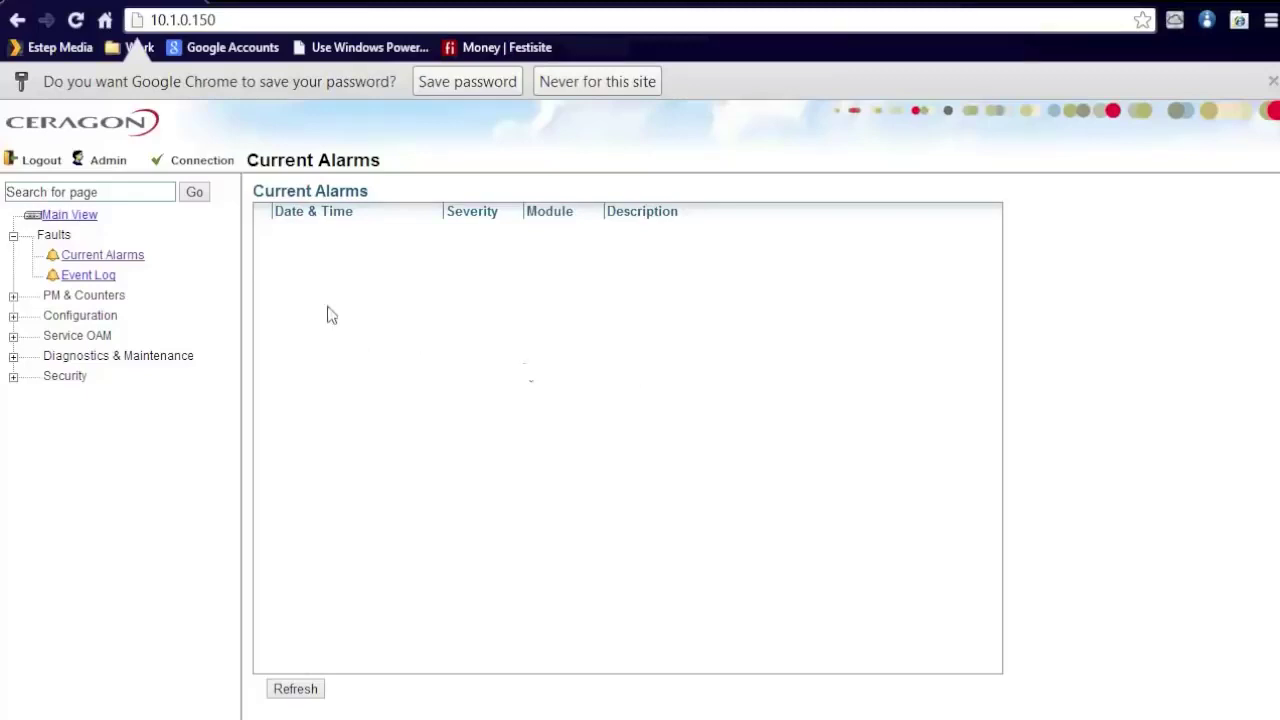
left_click(101, 280)
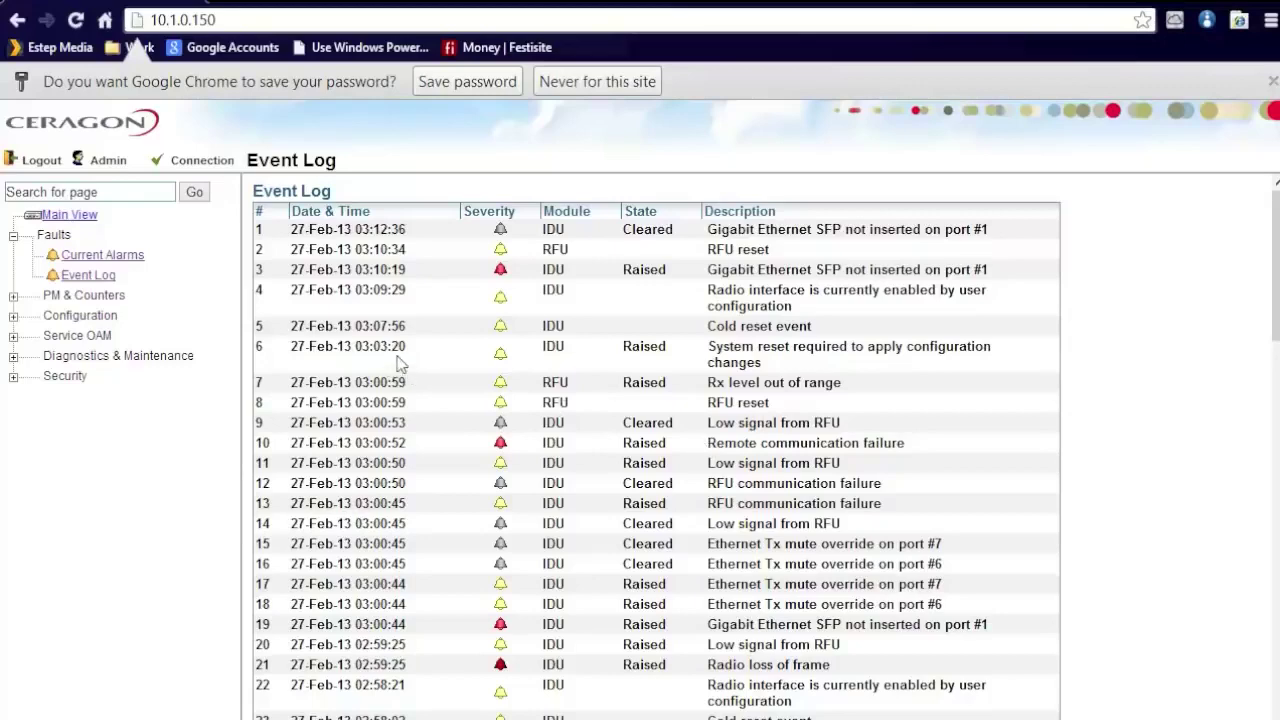
- Reload the Event Log and scroll down to its oldest May 2012 RSTP entries
scroll(490, 385, "down", 3)
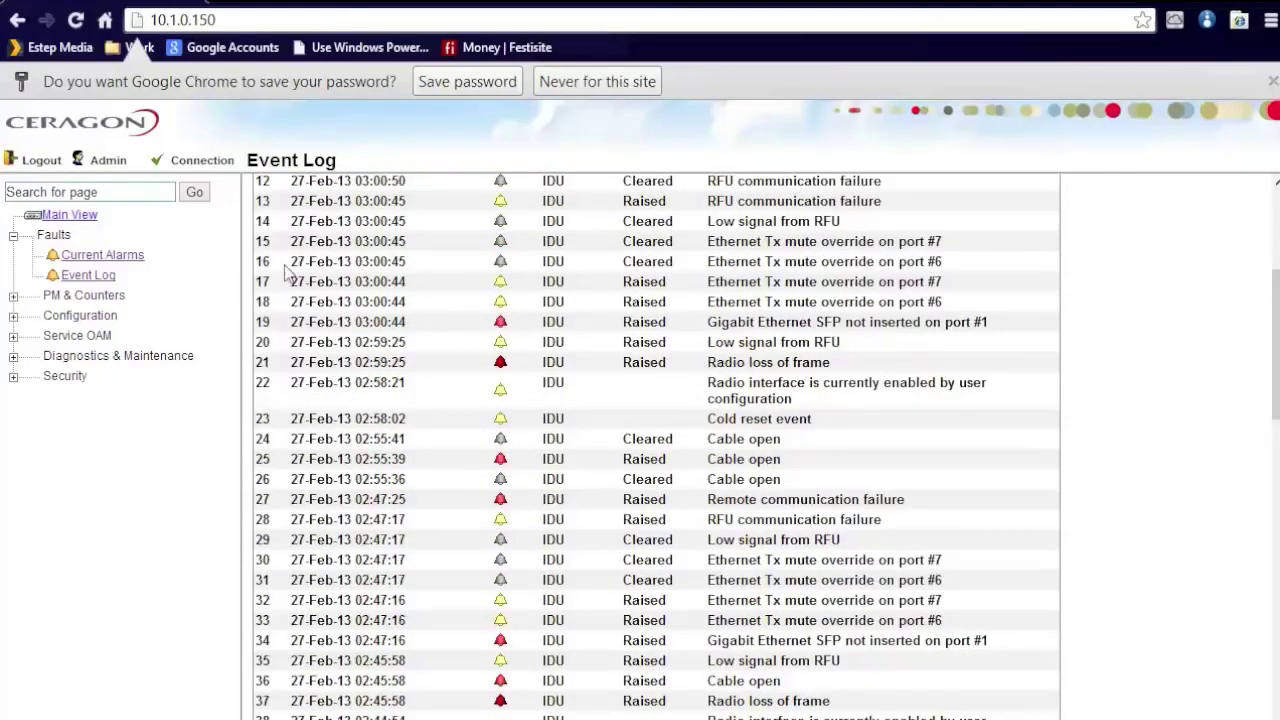
scroll(660, 300, "up", 3)
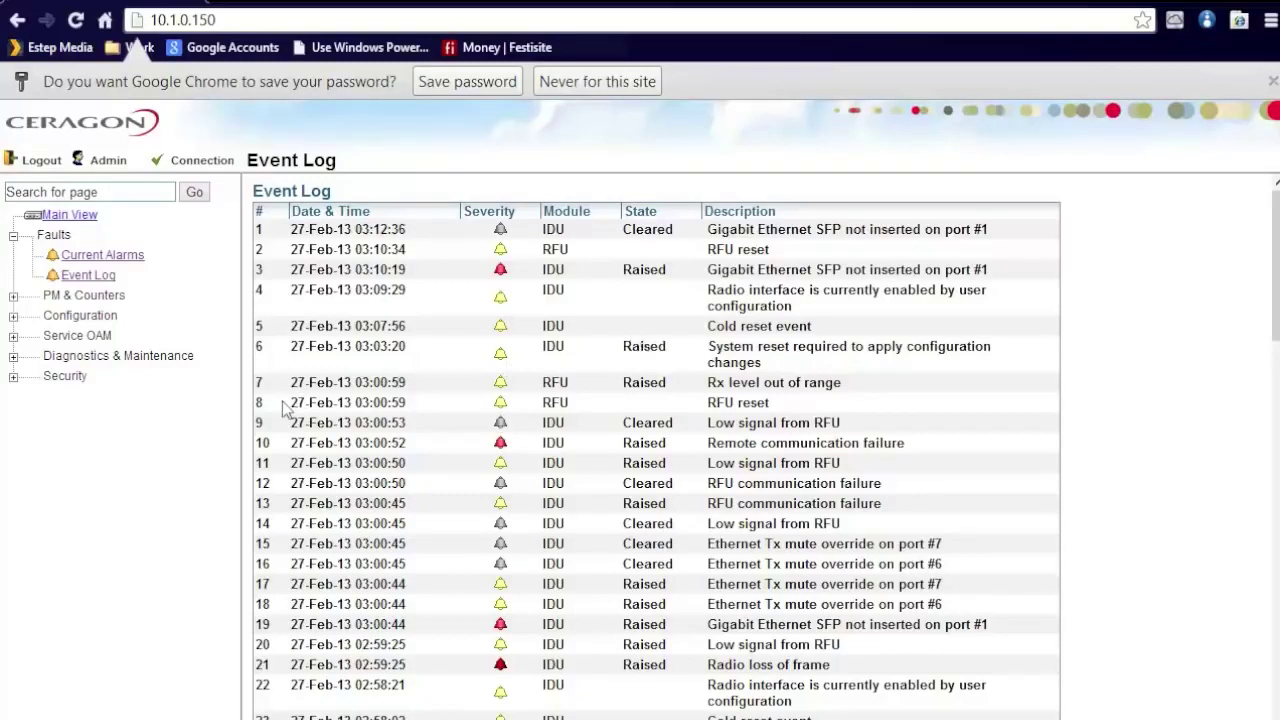
left_click(78, 276)
scroll(505, 455, "down", 4)
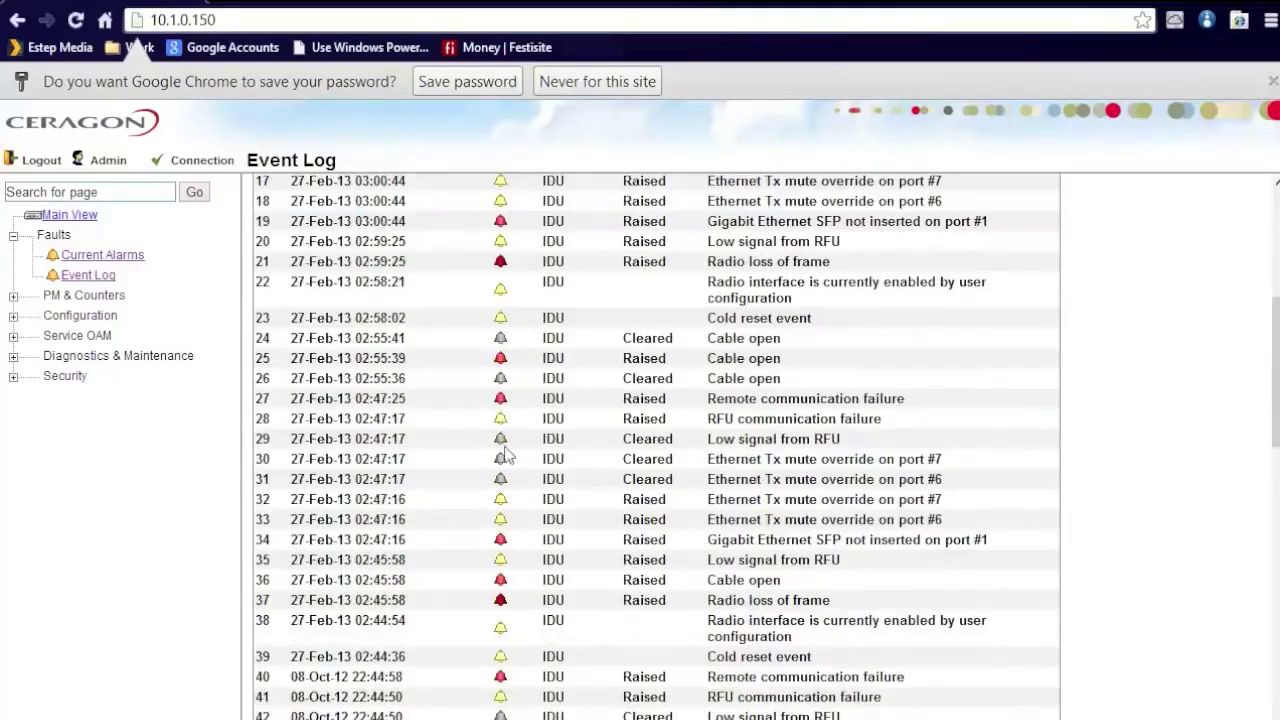
scroll(505, 455, "down", 10)
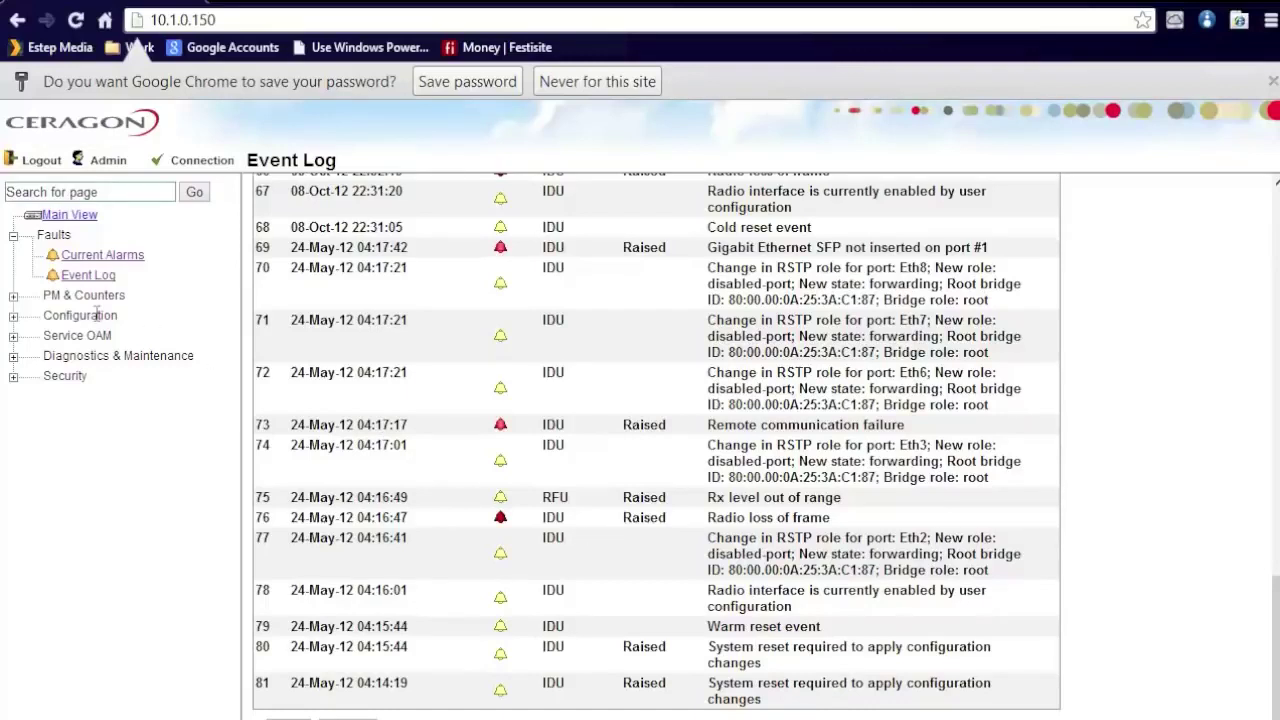
left_click(13, 235)
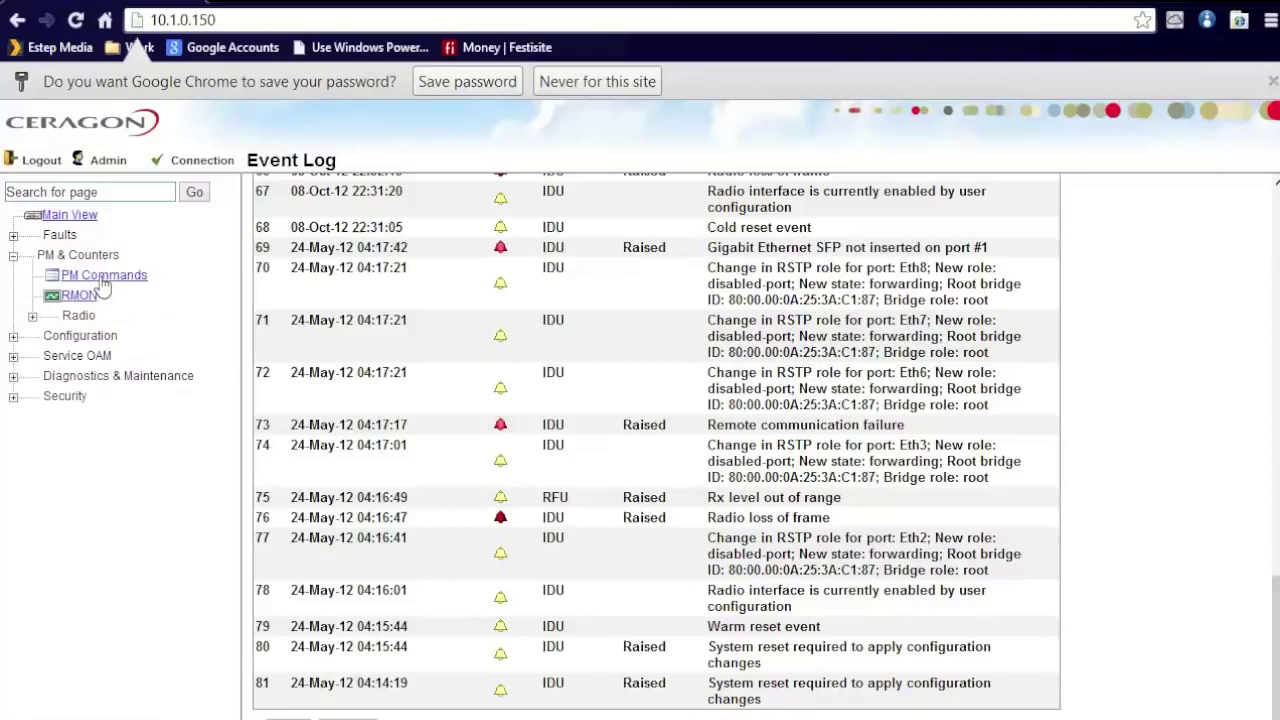
- View the radio Signal Level report in daily and 15-minute intervals, then the Aggregate and MRMC reports
left_click(32, 316)
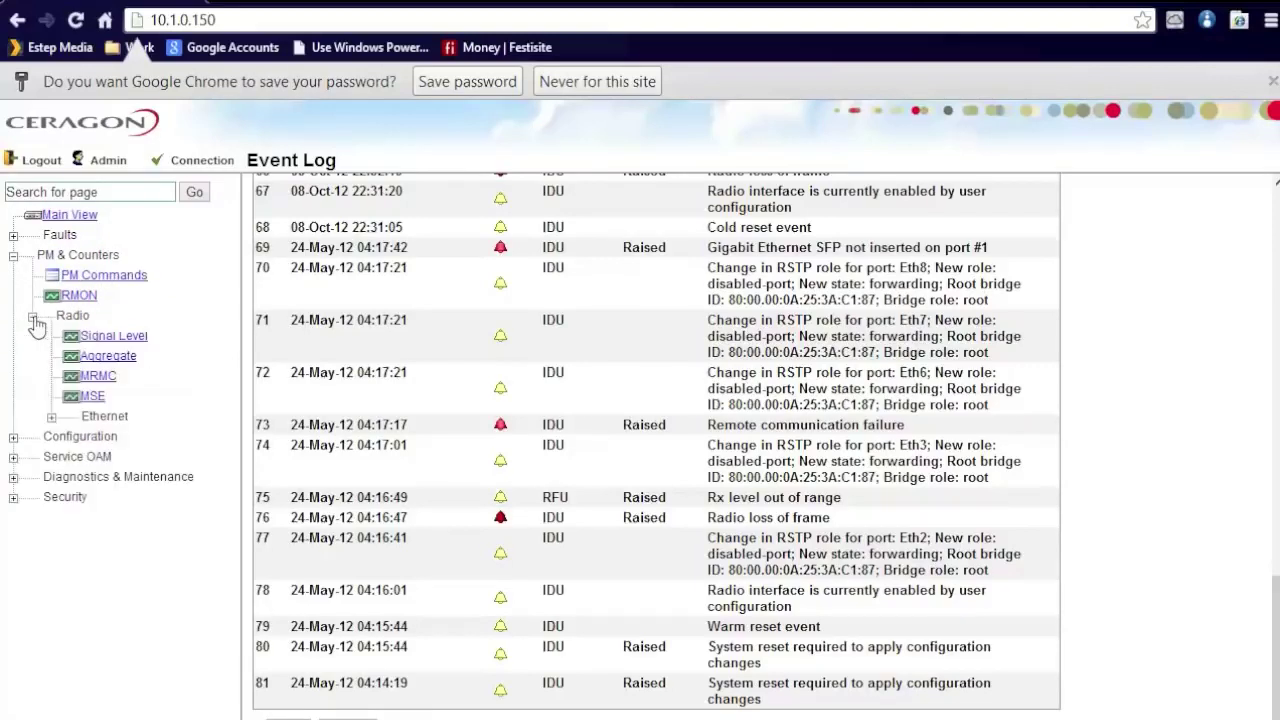
left_click(114, 336)
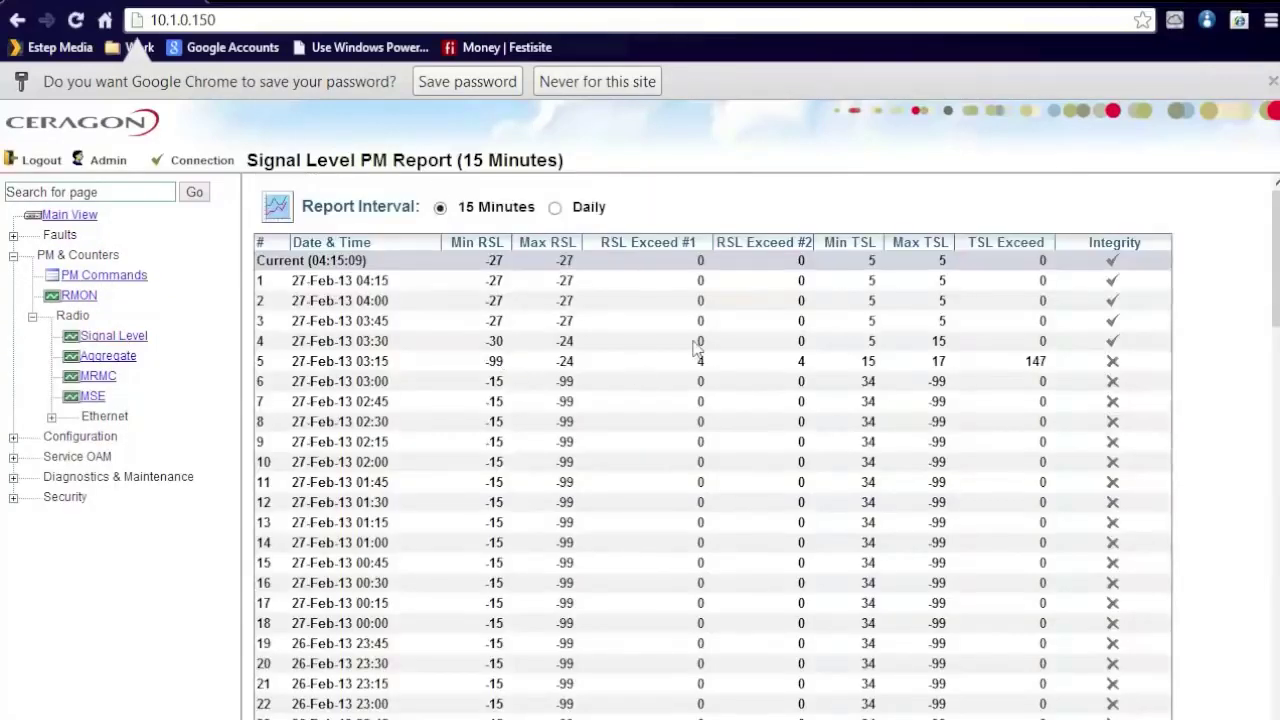
left_click(555, 207)
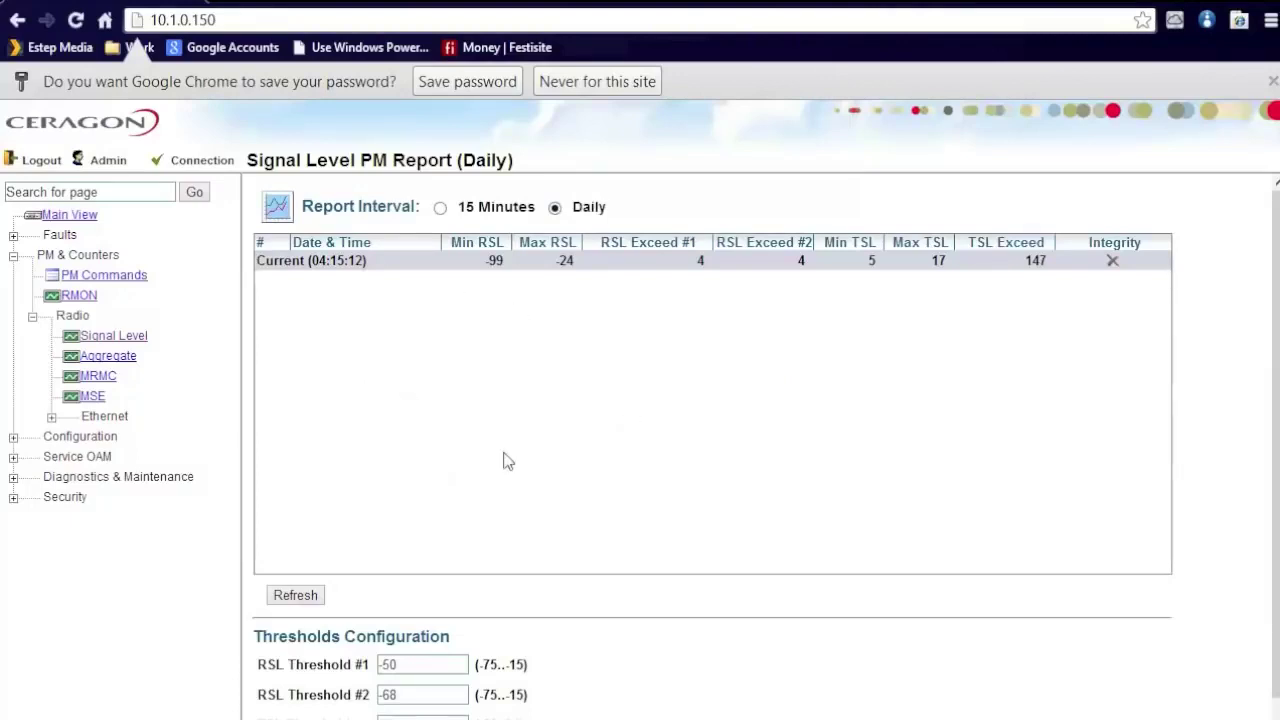
left_click(441, 209)
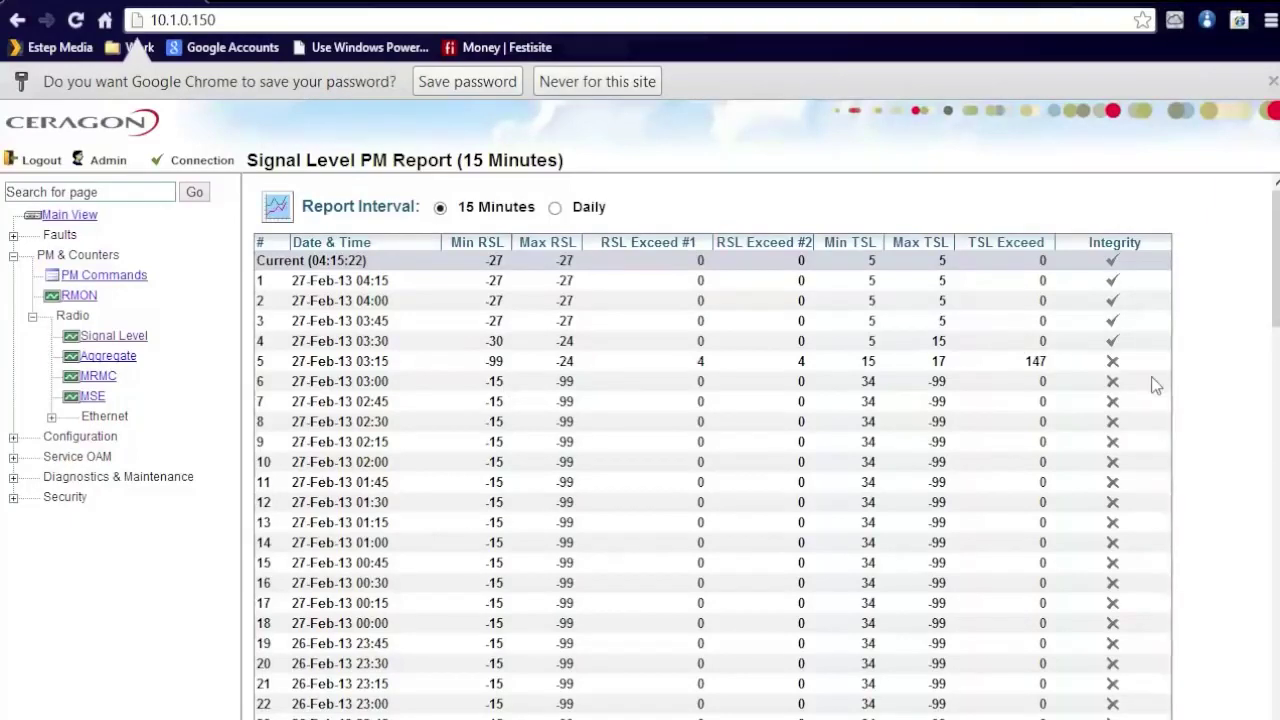
left_click(108, 357)
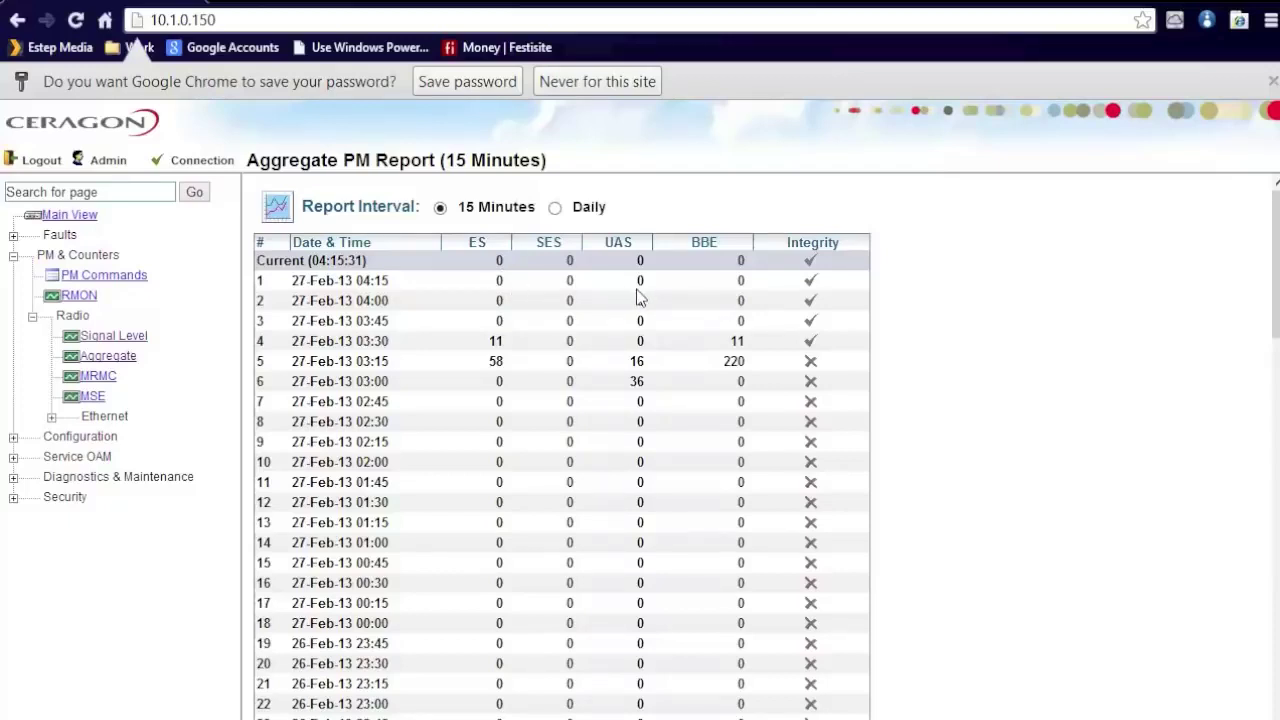
left_click(100, 377)
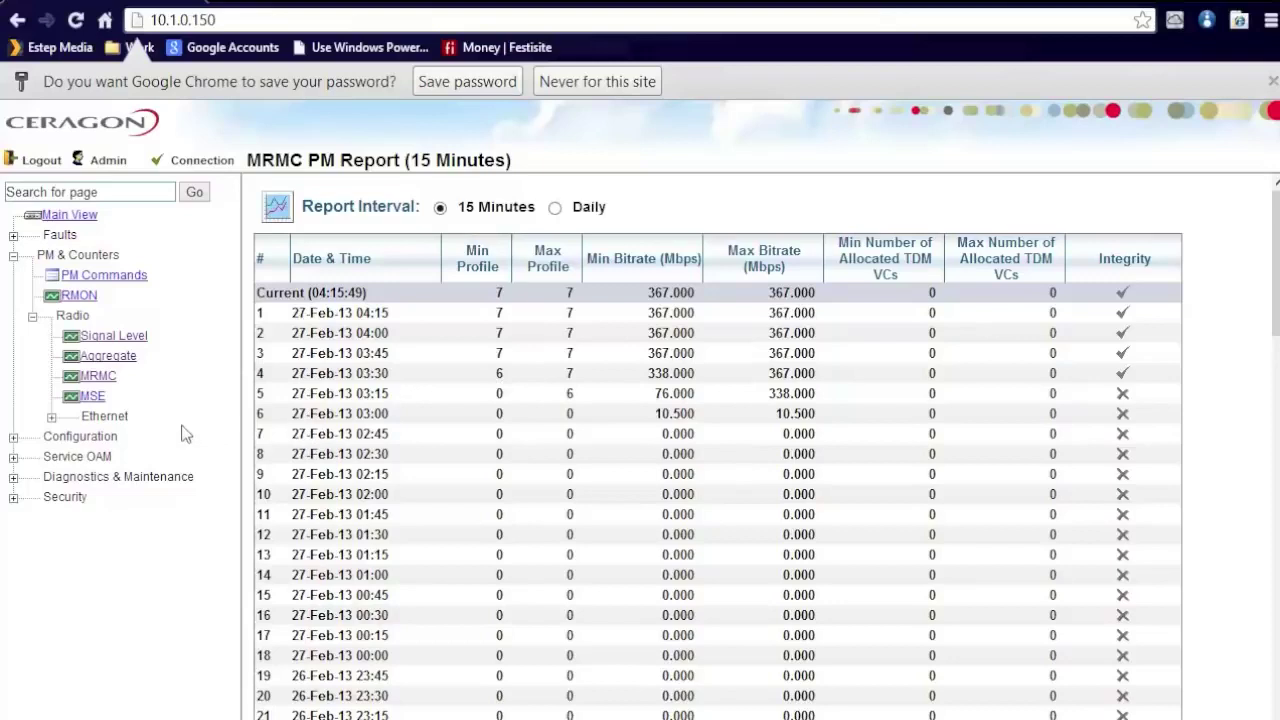
- Open the Radio > Ethernet Throughput report and highlight row 2's zero throughput values
left_click(51, 418)
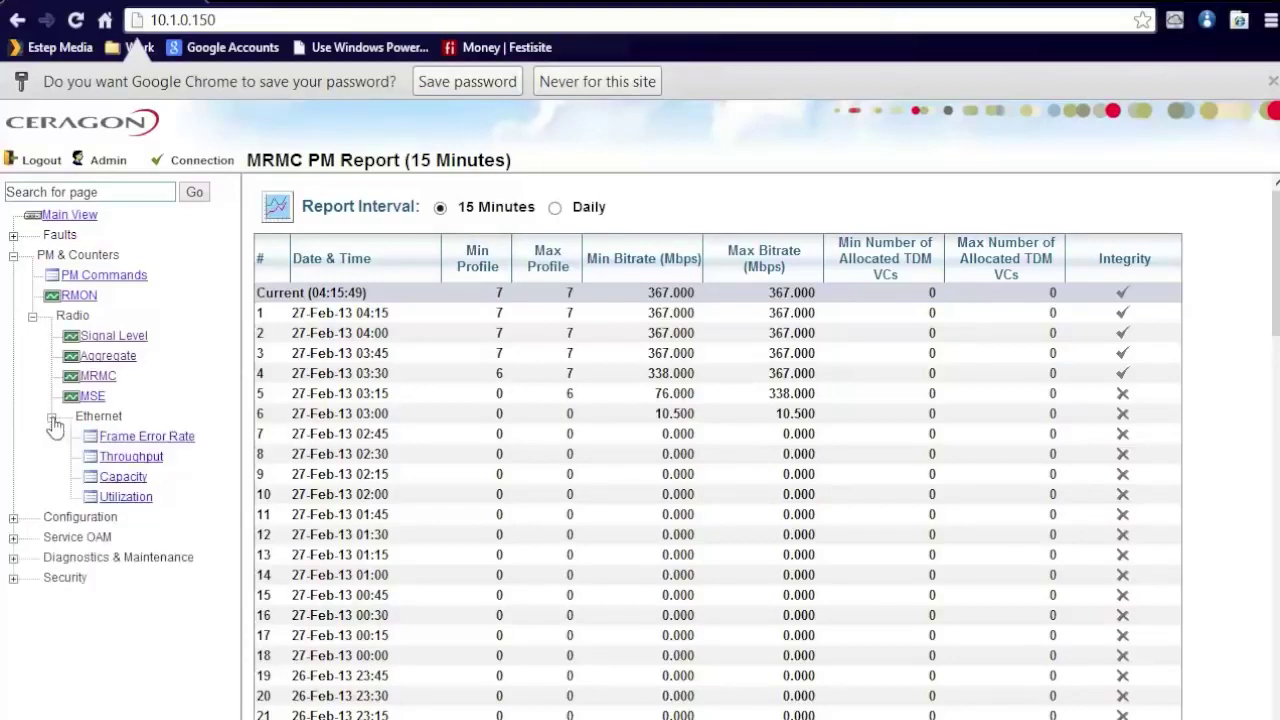
left_click(127, 457)
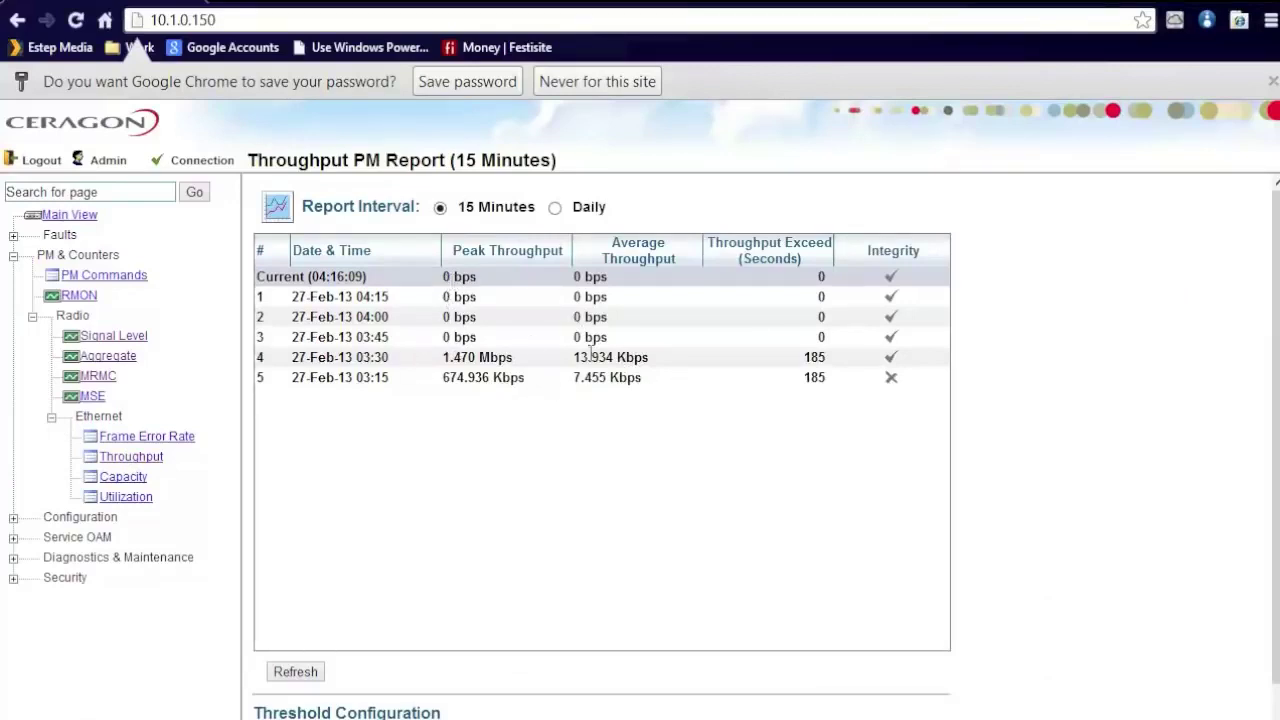
left_click_drag(443, 317, 614, 320)
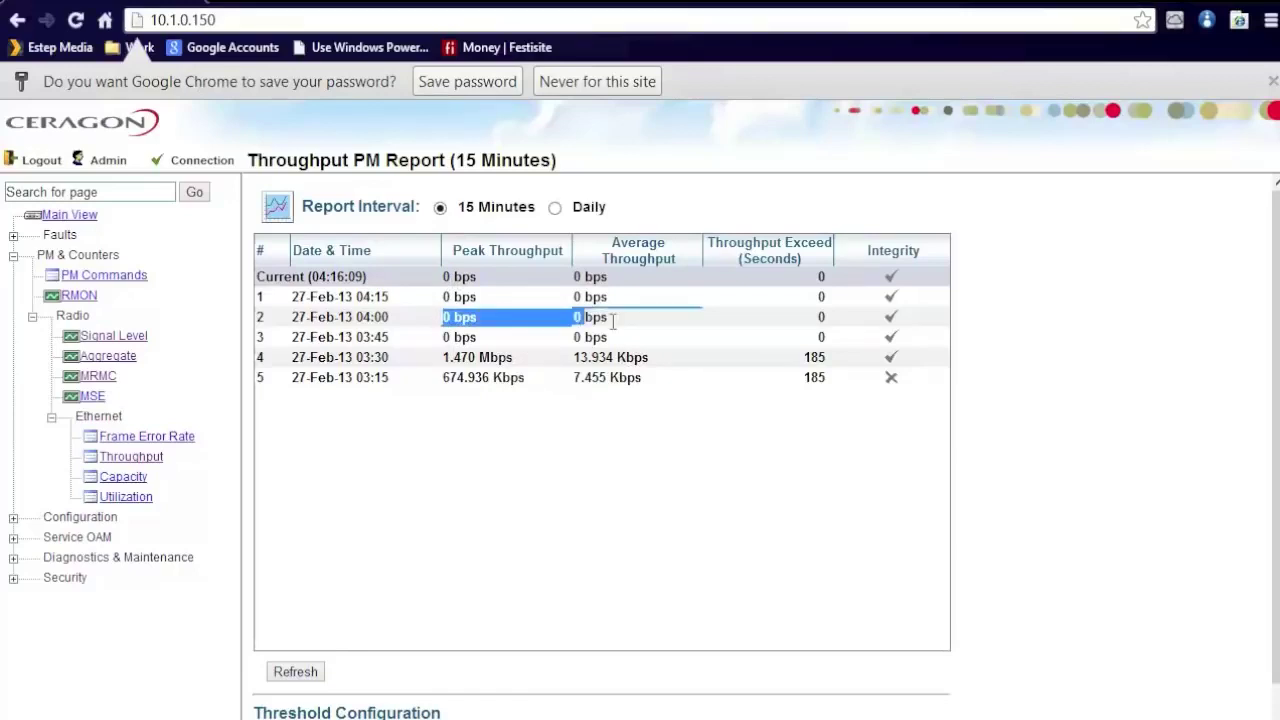
left_click(619, 352)
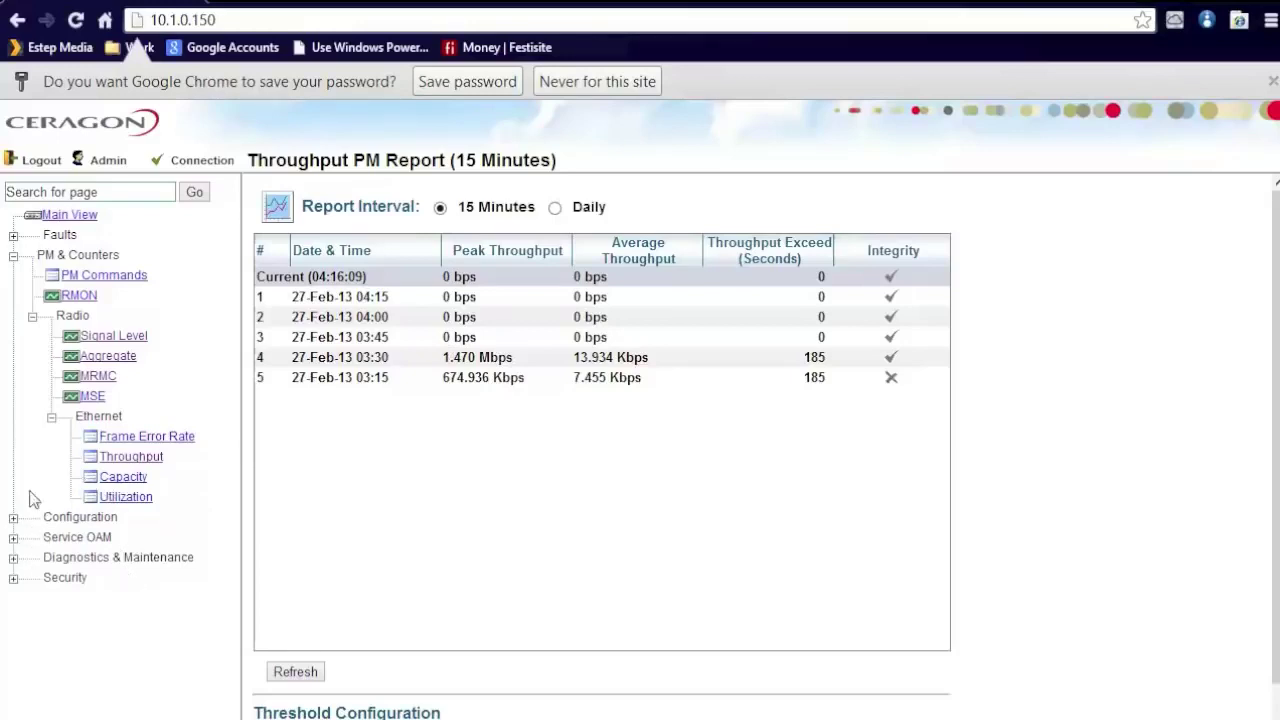
- Collapse PM & Counters and open the Radio page under Diagnostics & Maintenance > Loopback
left_click(32, 316)
left_click(13, 255)
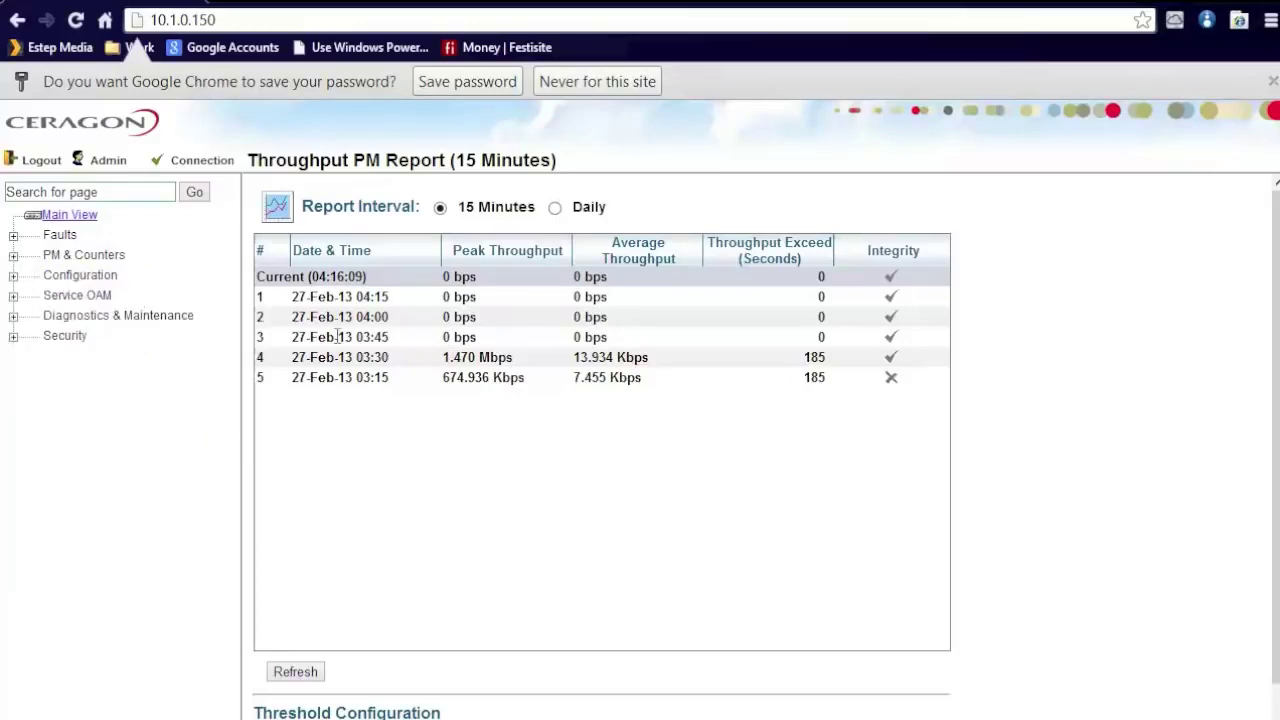
left_click(13, 315)
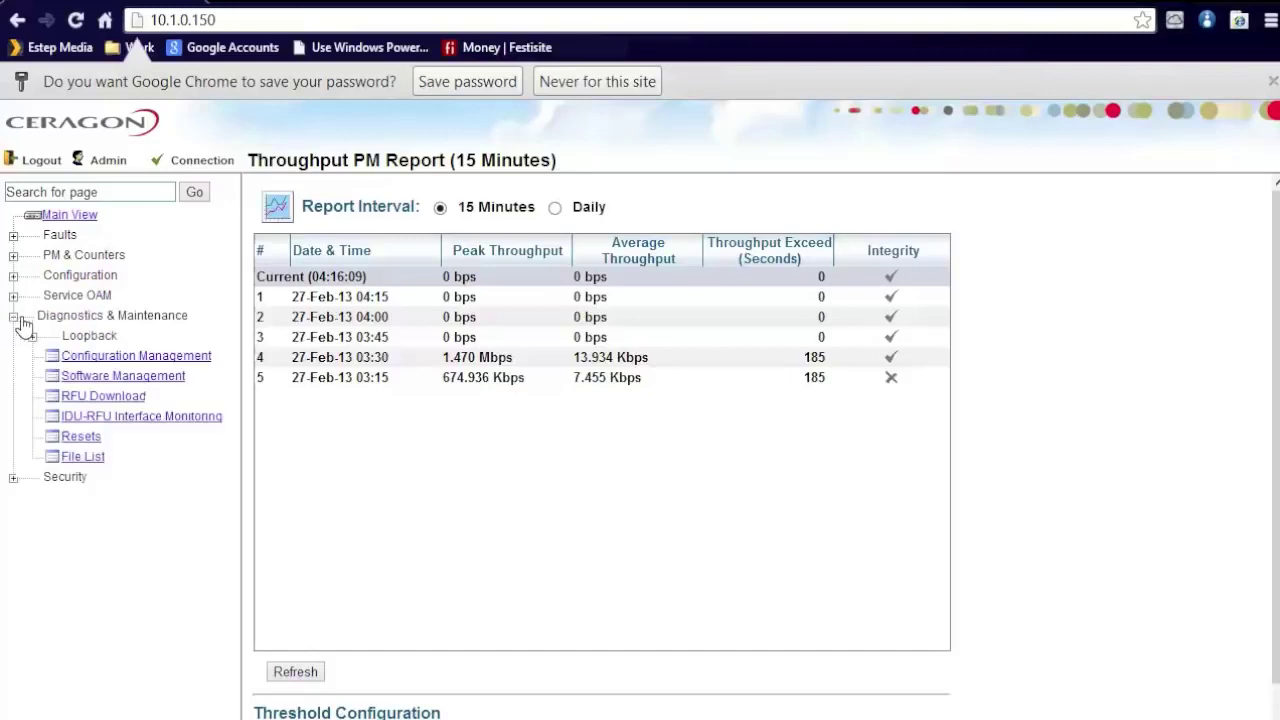
left_click(32, 337)
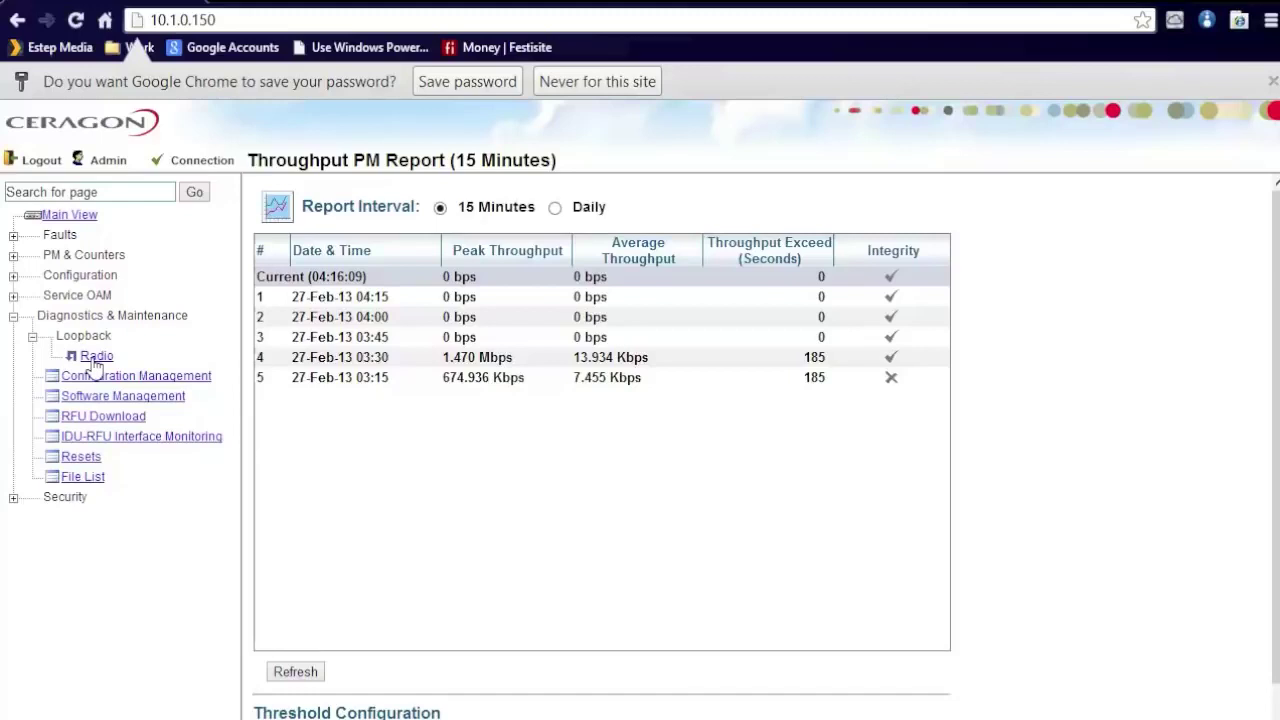
left_click(95, 358)
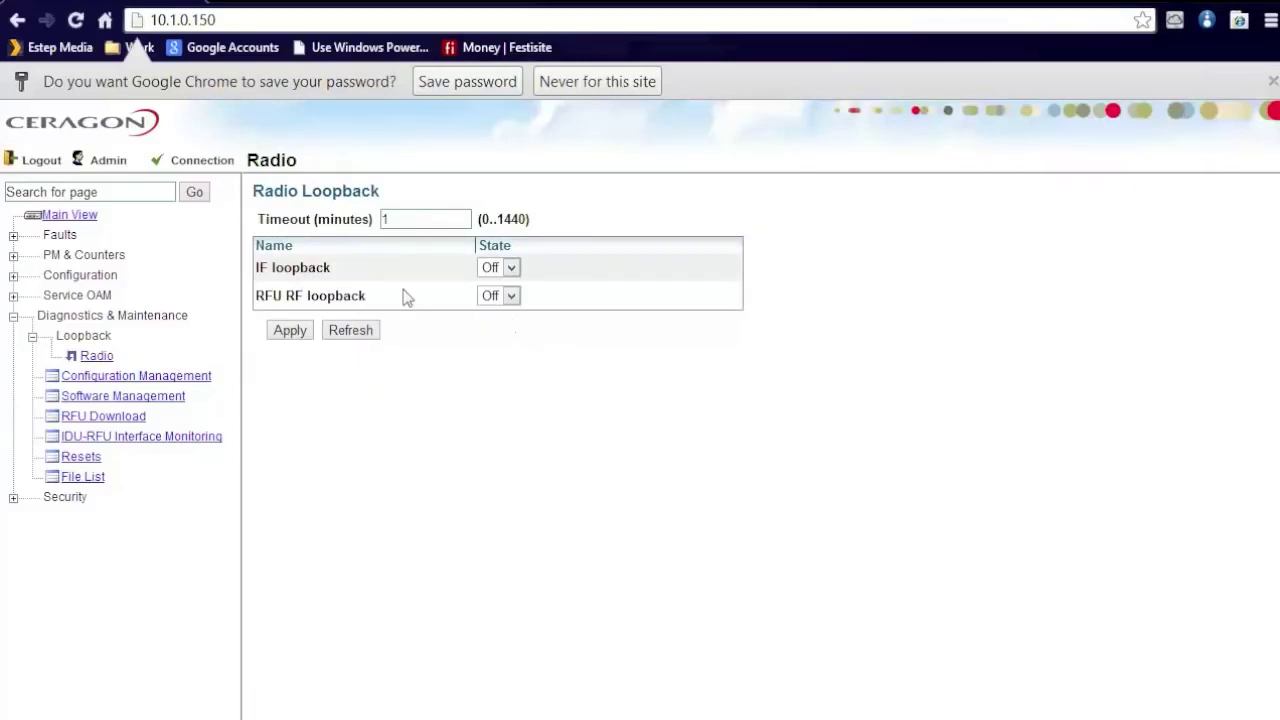
- Try setting RFU RF loopback On, then reload the page so both loopbacks stay Off
left_click(505, 297)
left_click(493, 350)
double_click(386, 219)
left_click(99, 358)
- Reopen the radio Aggregate report and highlight the current interval's ES, SES and UAS values
left_click(13, 256)
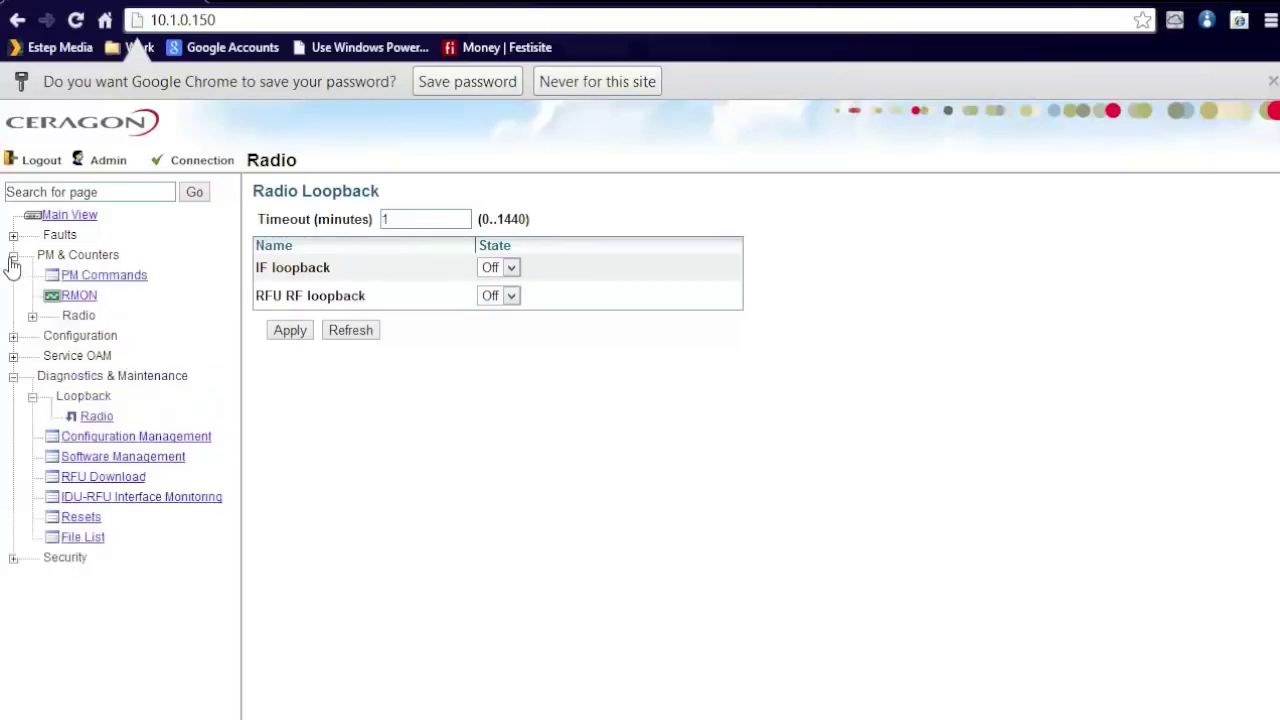
left_click(32, 316)
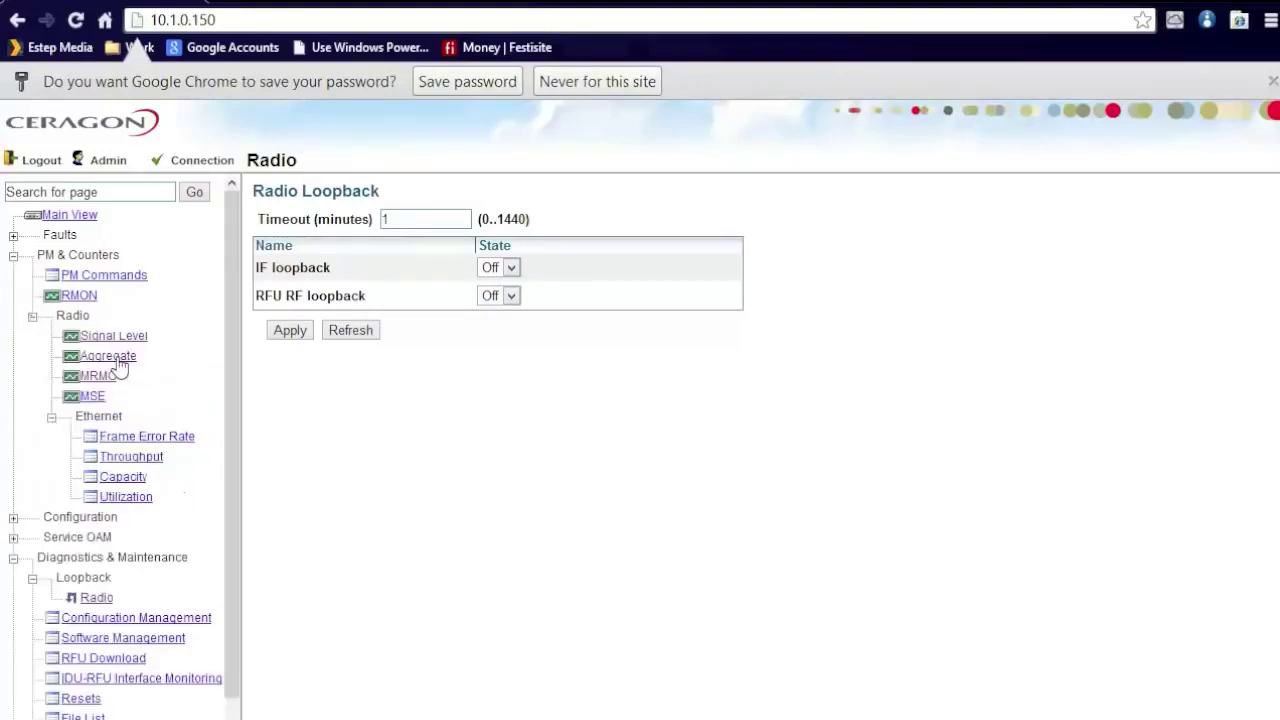
left_click(110, 357)
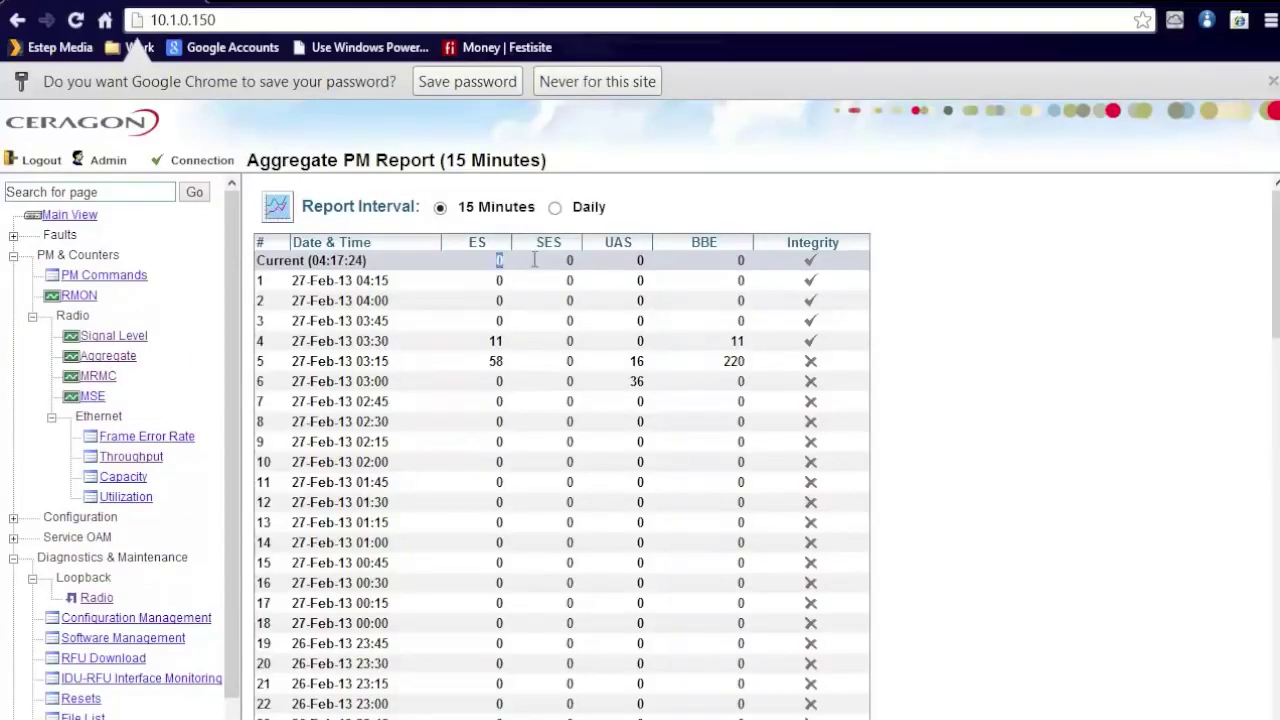
left_click_drag(497, 262, 760, 265)
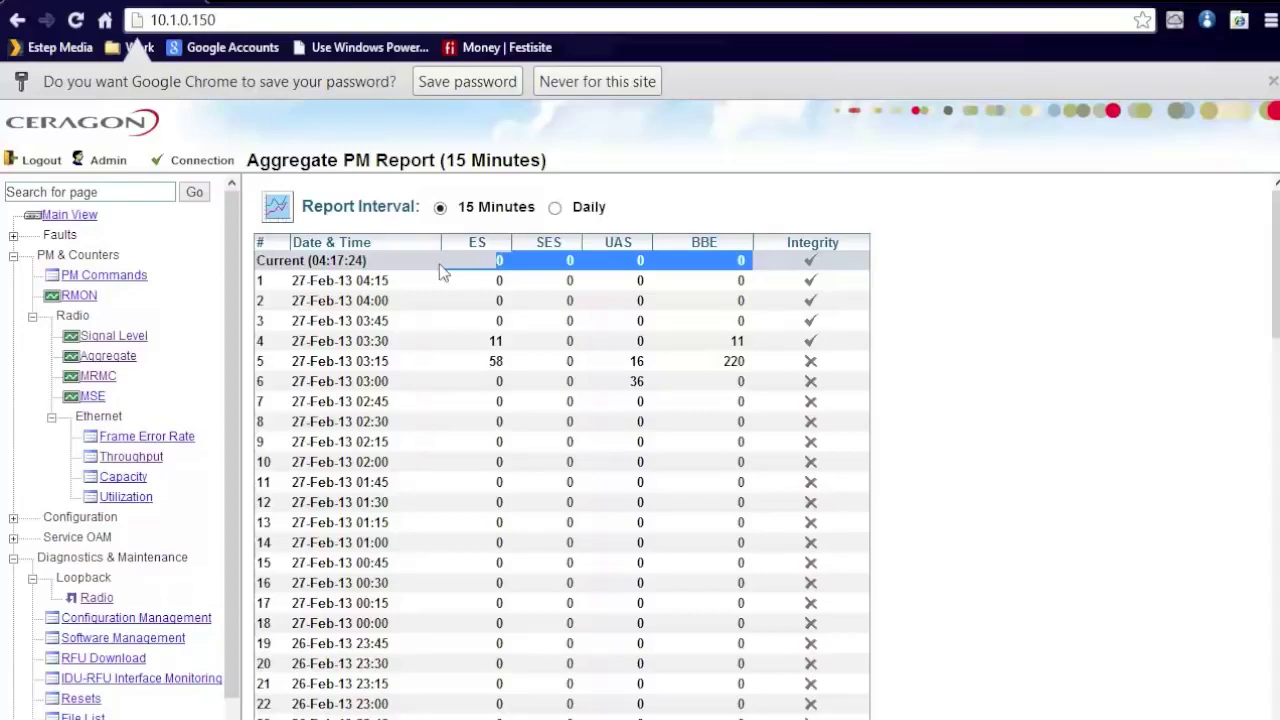
- Collapse PM & Counters and open Configuration > Radio > Radio Parameters
left_click(32, 315)
left_click(13, 255)
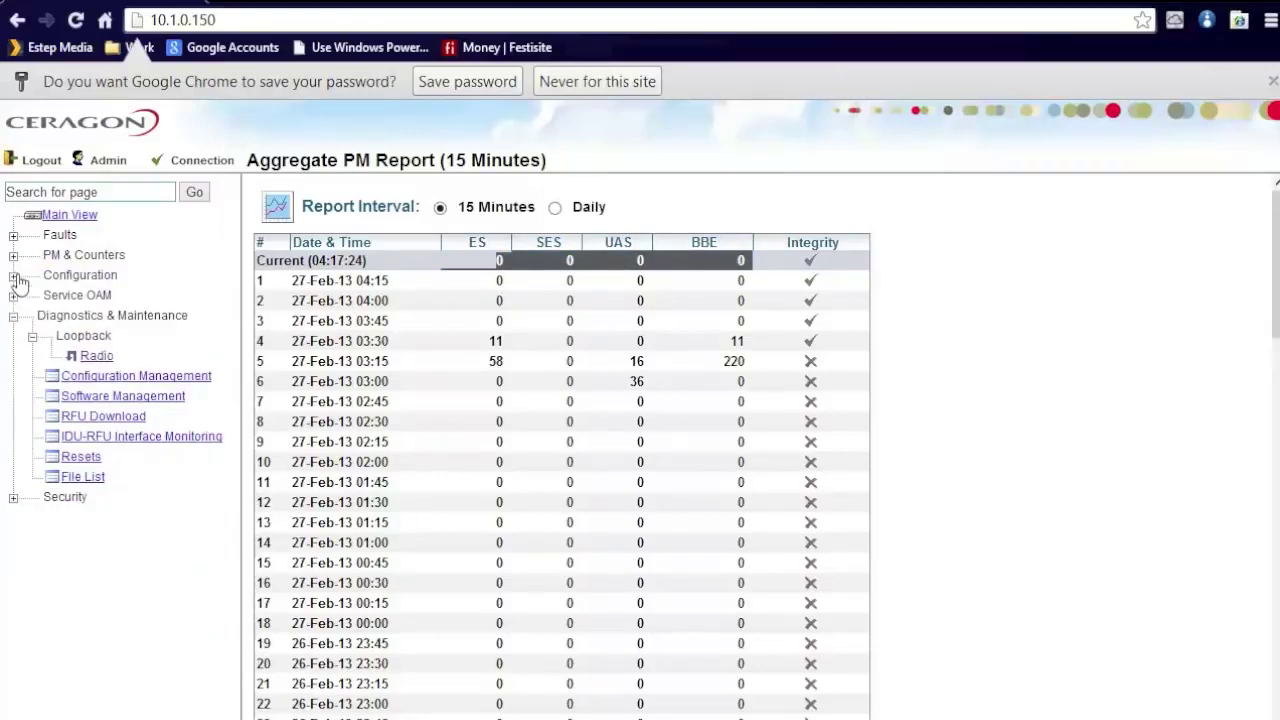
left_click(13, 275)
left_click(32, 336)
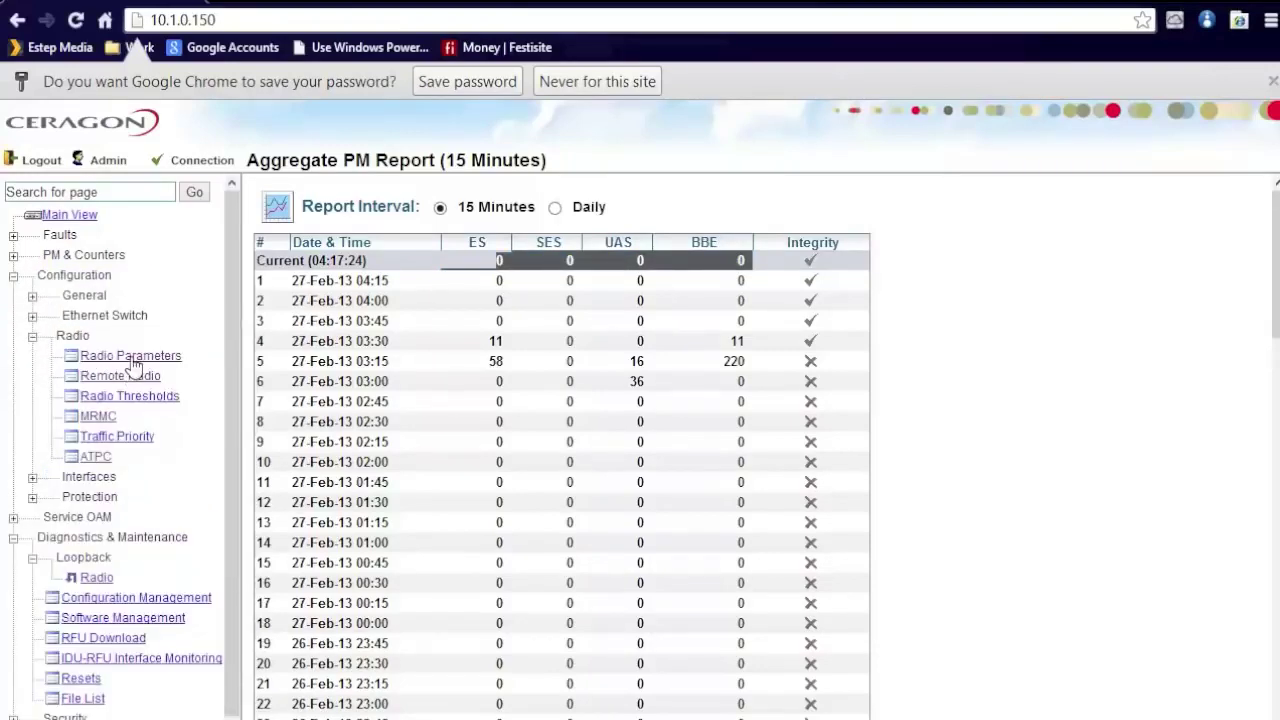
left_click(130, 358)
double_click(530, 408)
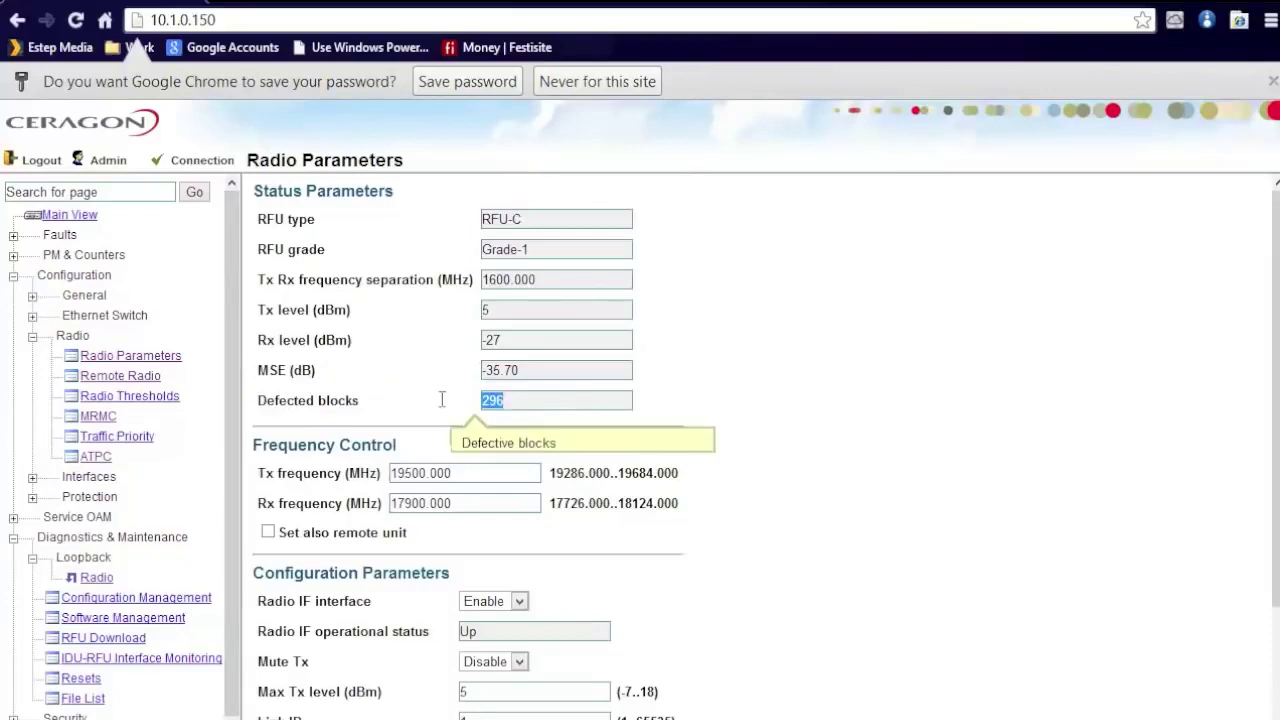